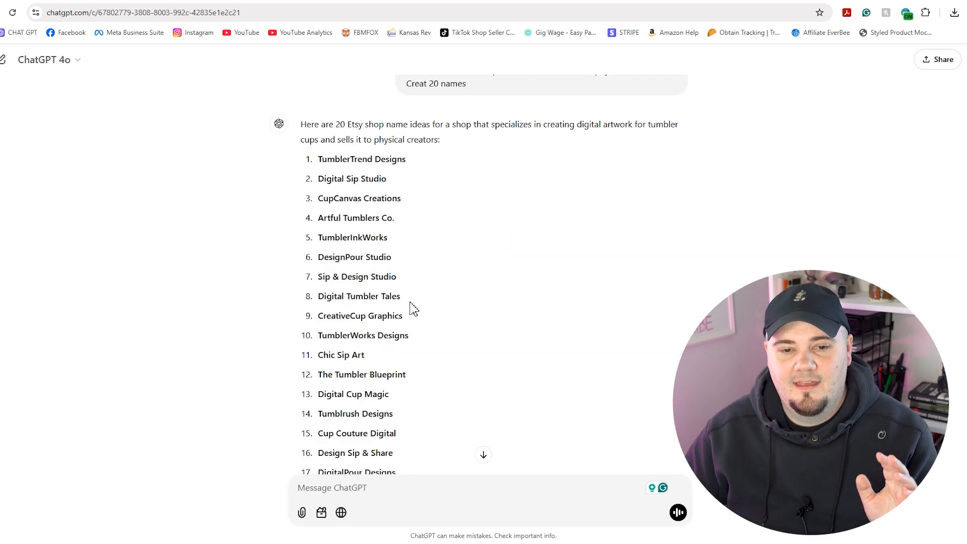
scroll(411, 308, up, 1)
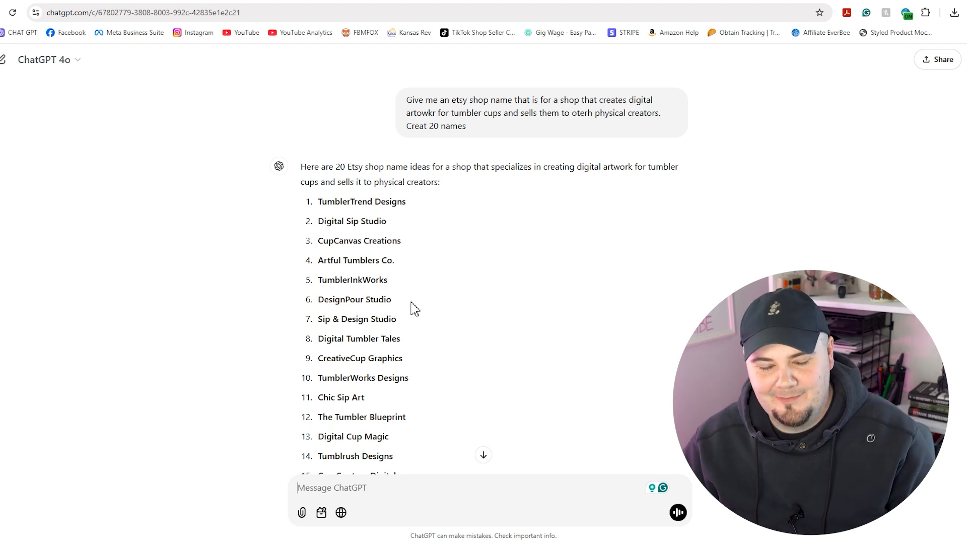
scroll(414, 267, down, 4)
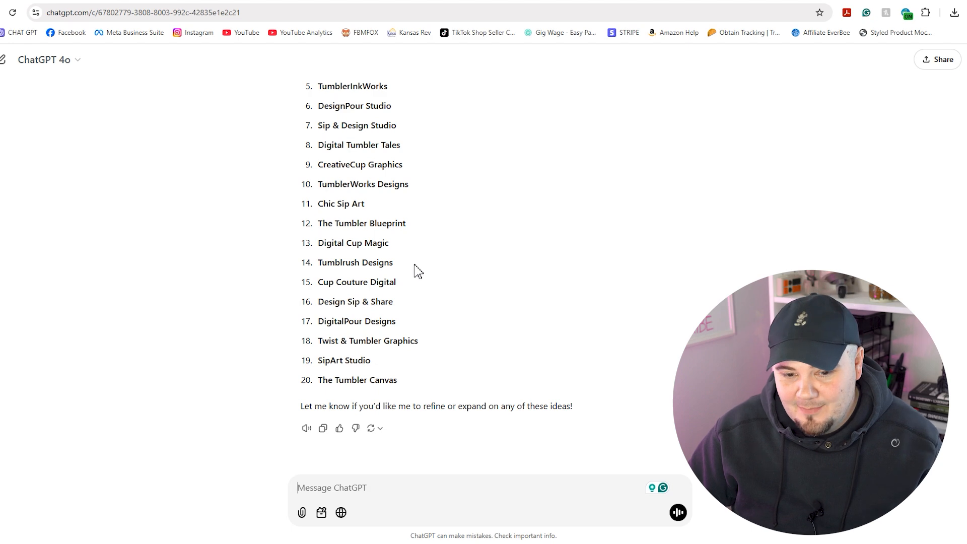
scroll(414, 270, up, 3)
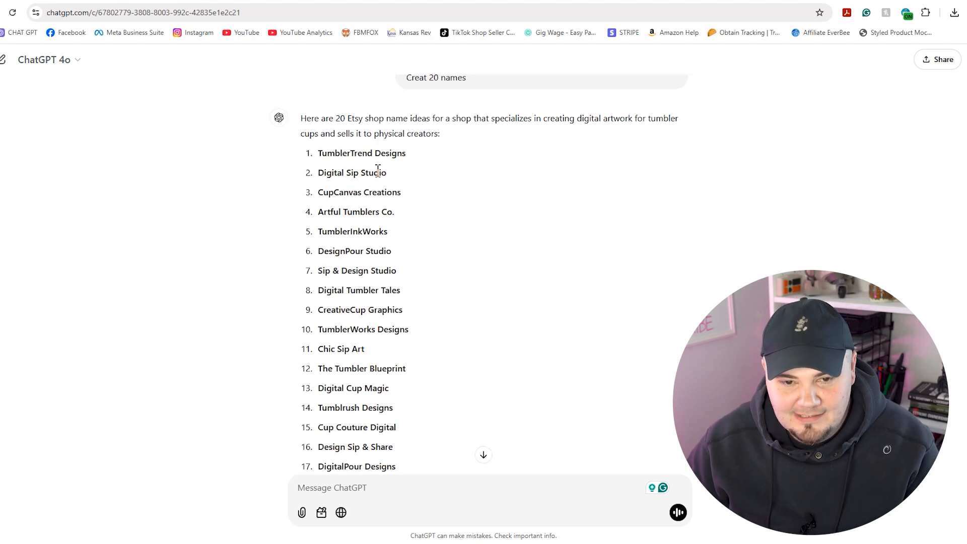
drag(385, 172, 319, 173)
key(ctrl+c)
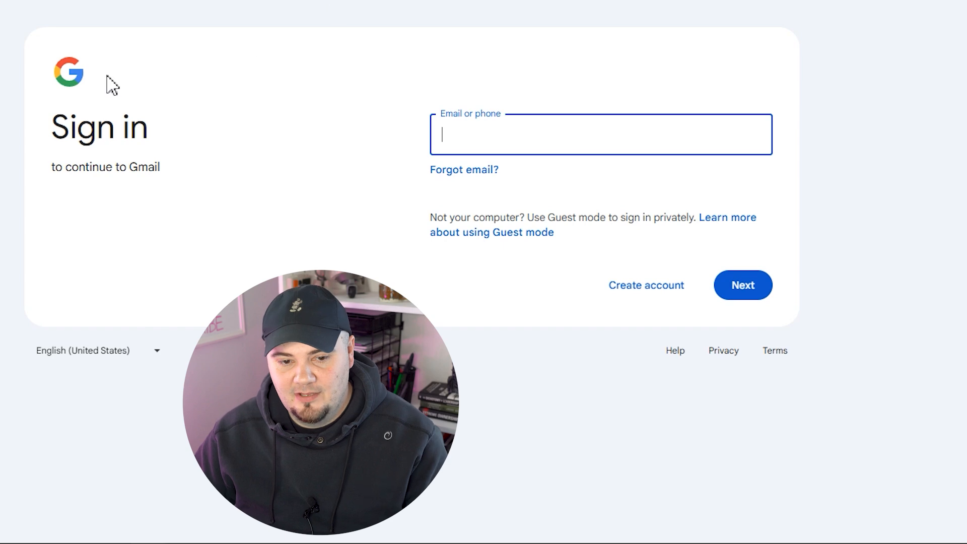
Start a personal Google account and enter the first and last name
click(635, 296)
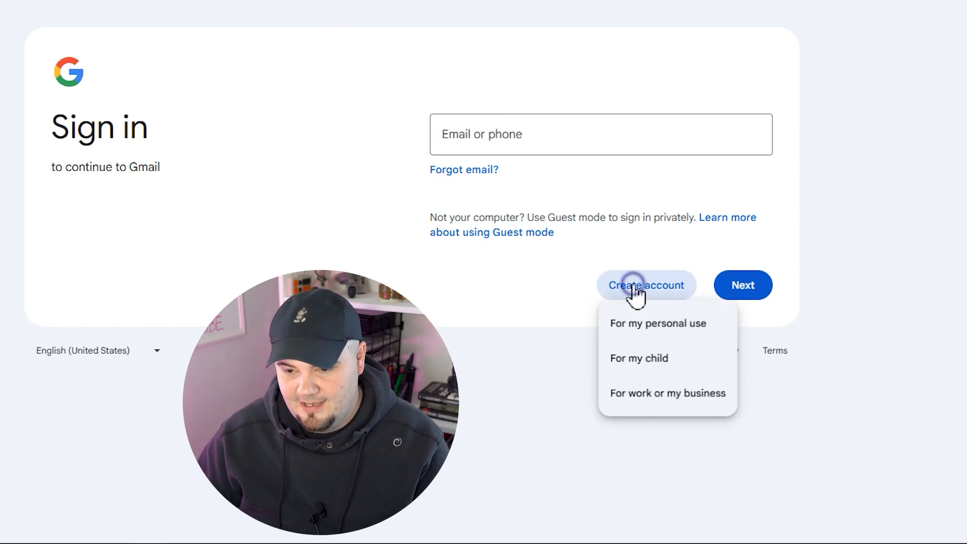
click(643, 331)
click(540, 151)
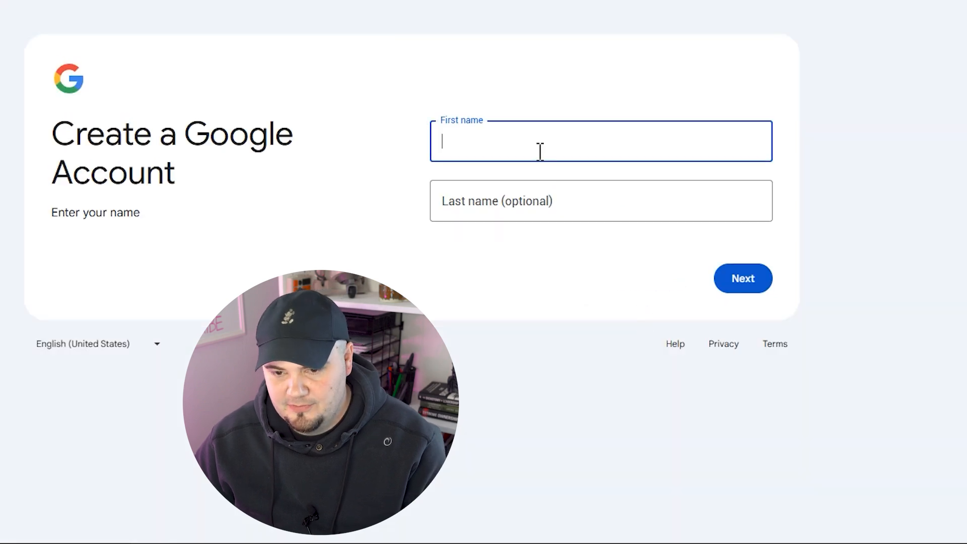
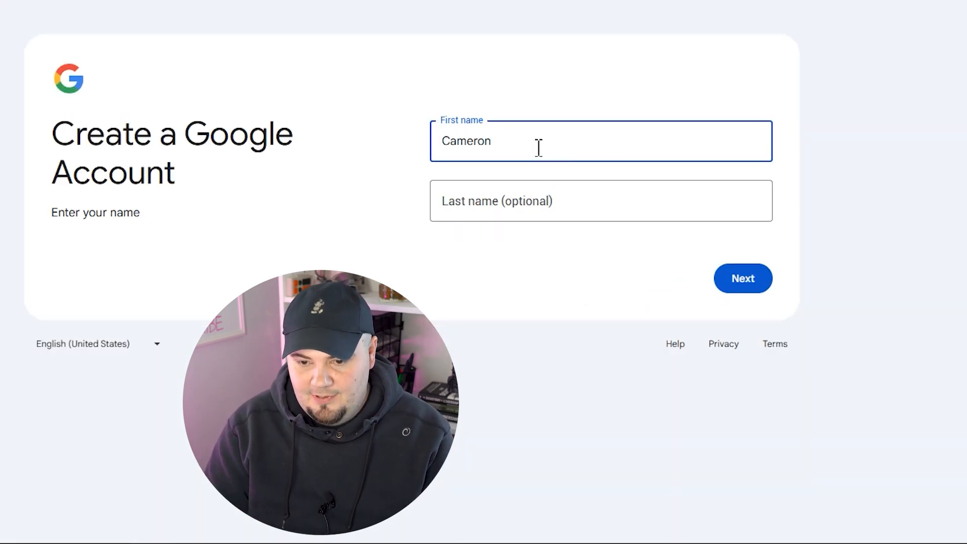
key(Tab)
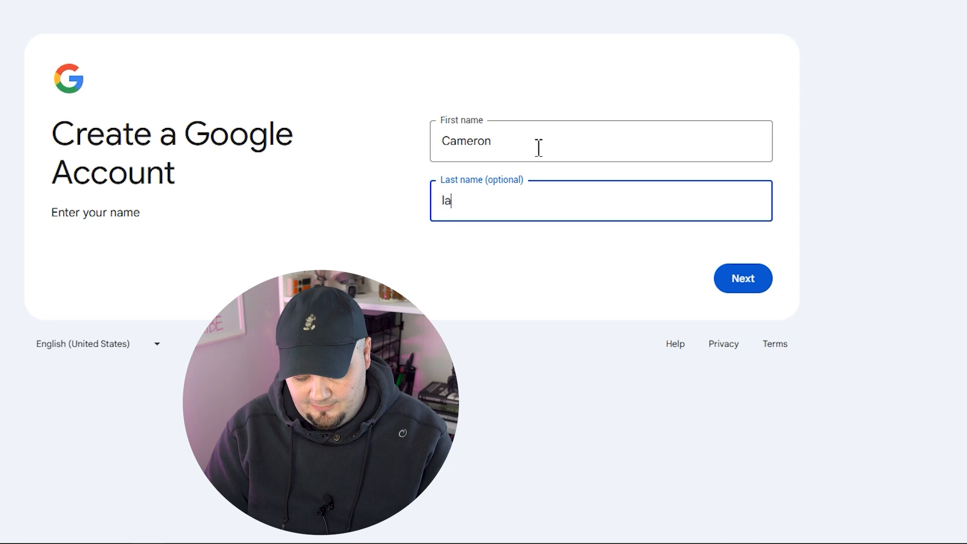
click(740, 281)
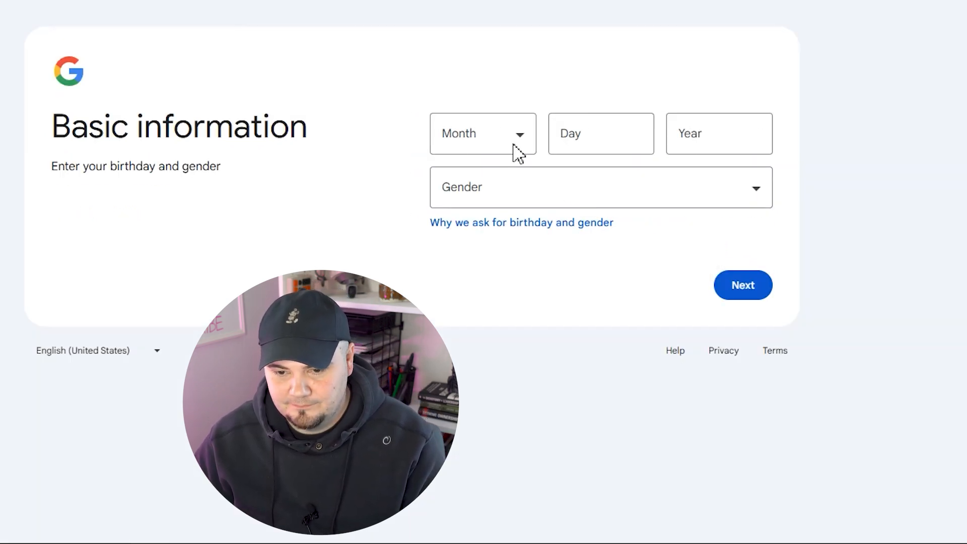
Fill in the birth date and gender, then continue
click(739, 284)
click(521, 120)
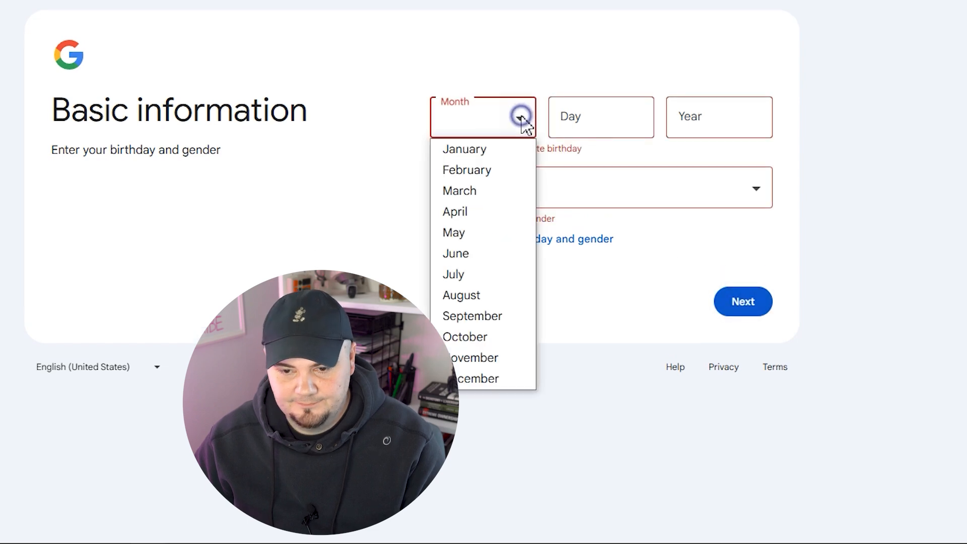
click(491, 212)
click(584, 123)
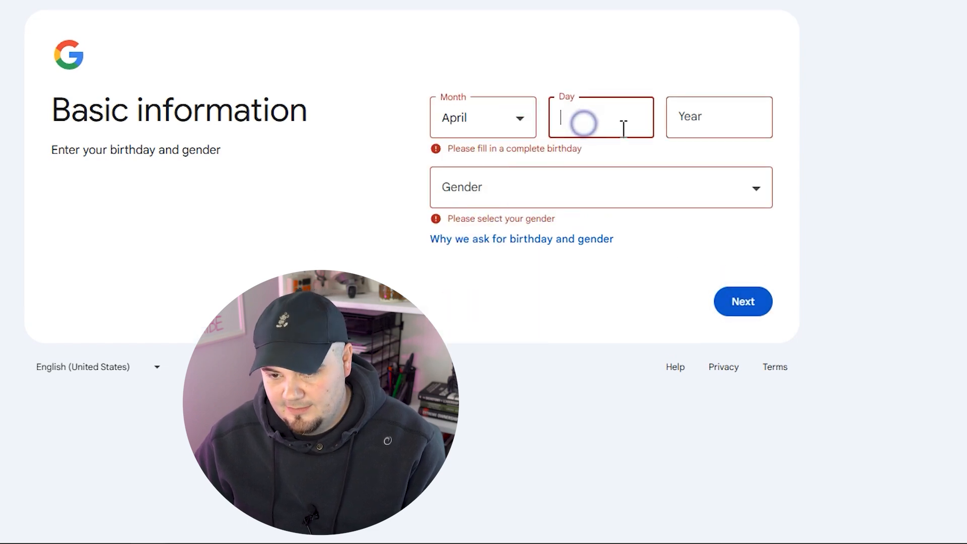
click(724, 117)
text(1993)
click(699, 180)
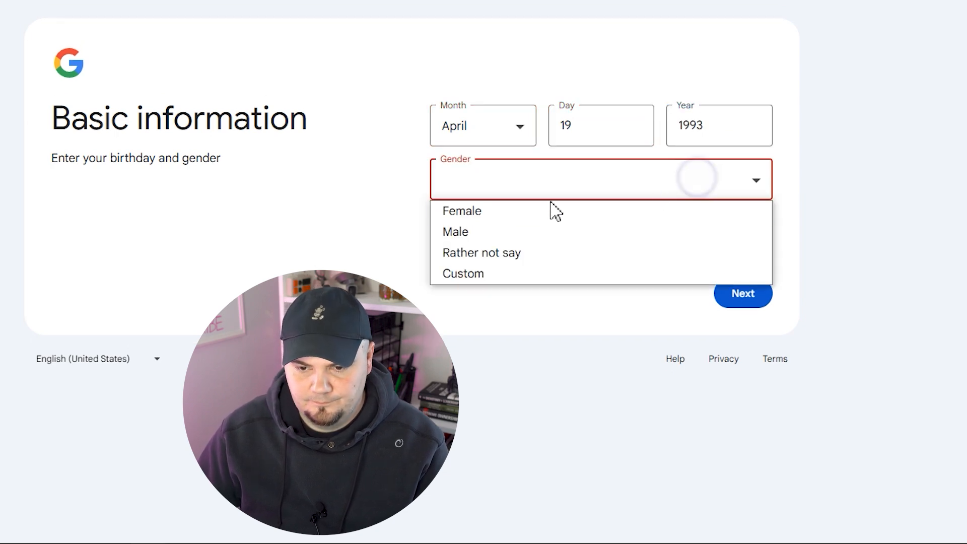
click(494, 233)
click(741, 286)
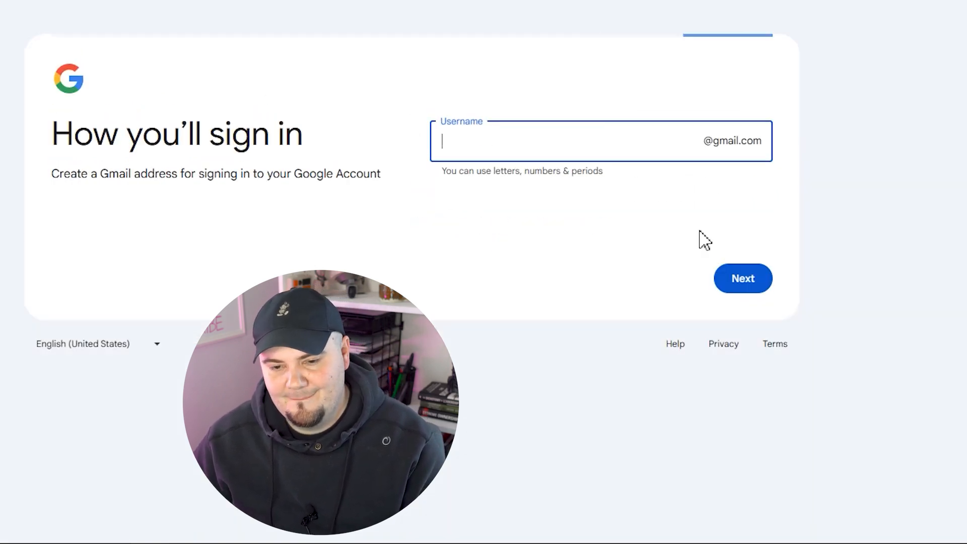
Try the pasted shop name, without spaces, as the Gmail username
click(868, 86)
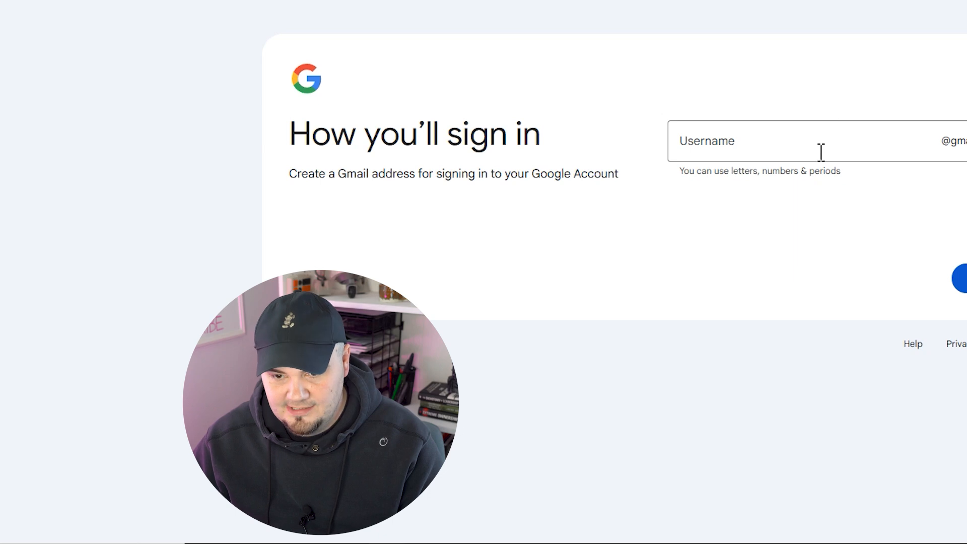
click(795, 145)
key(ctrl+v)
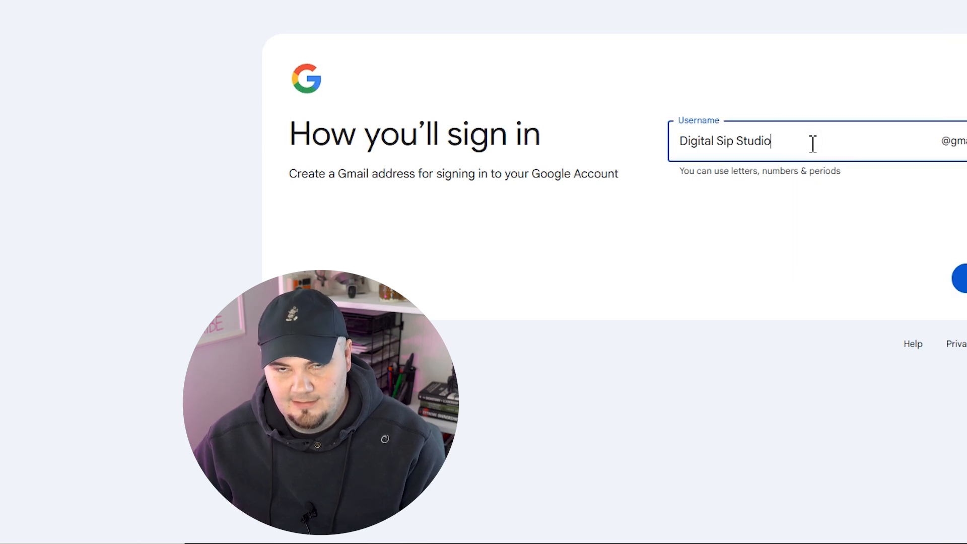
click(741, 140)
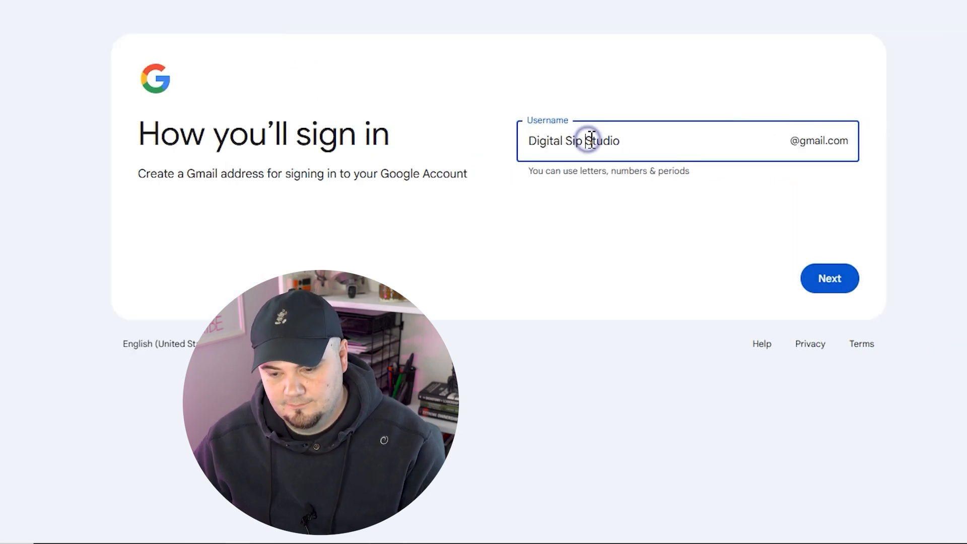
key(BackSpace)
click(565, 141)
key(BackSpace)
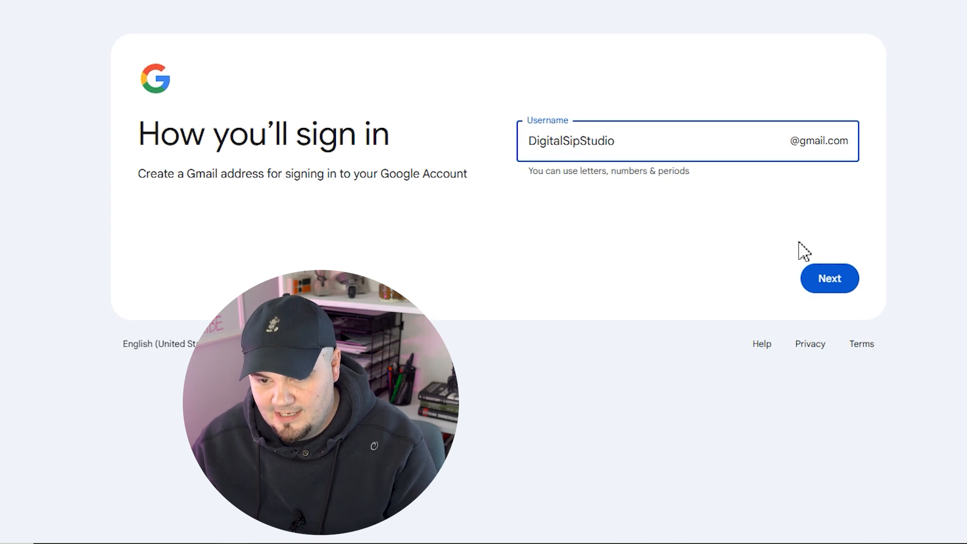
click(828, 283)
click(645, 145)
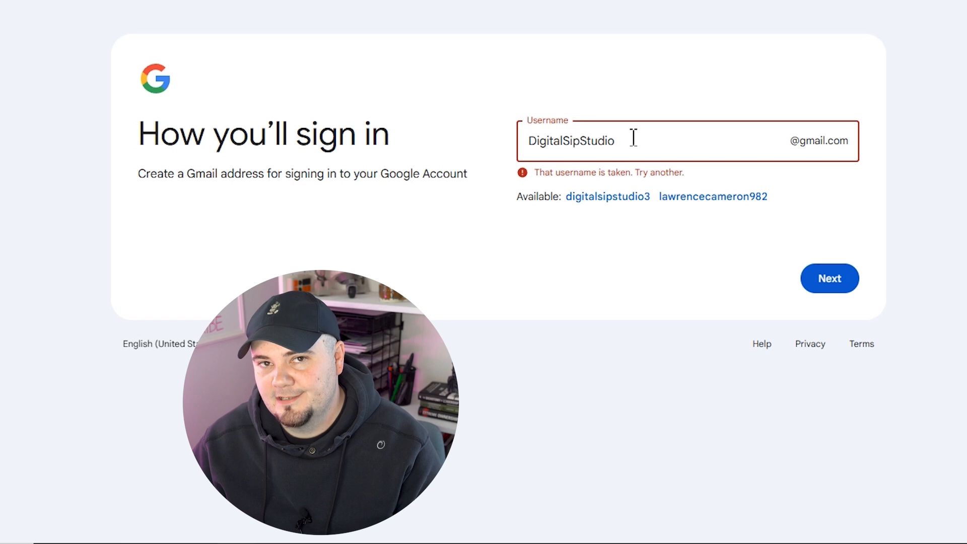
text(S)
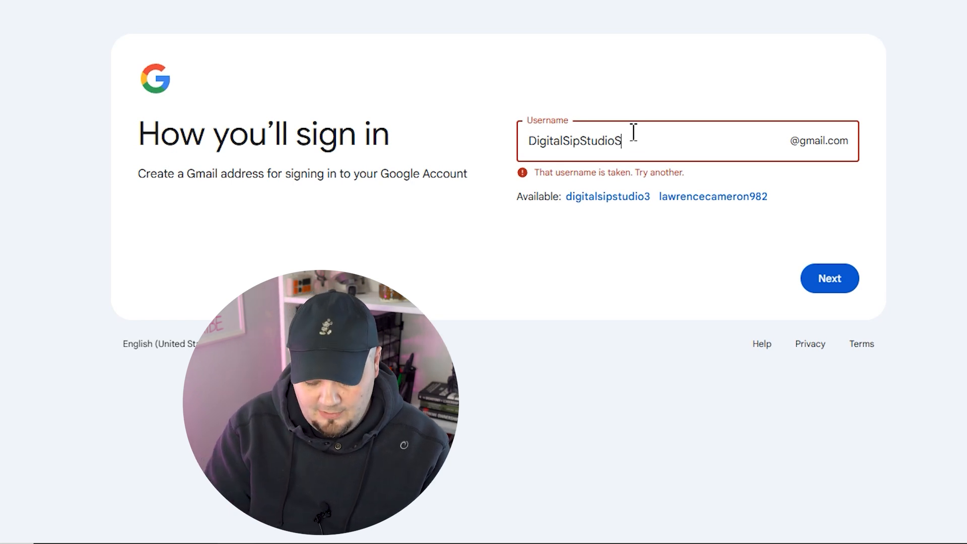
text(hop)
click(667, 103)
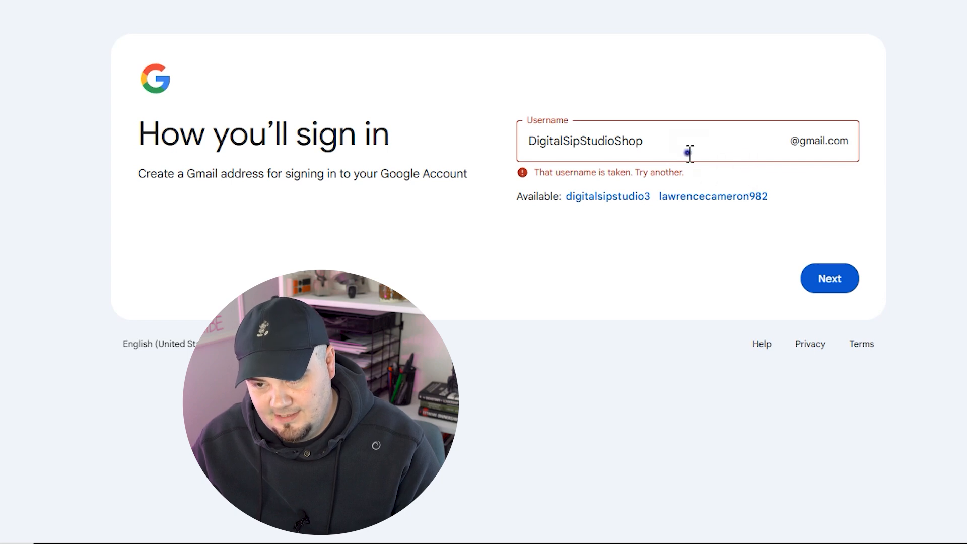
click(836, 297)
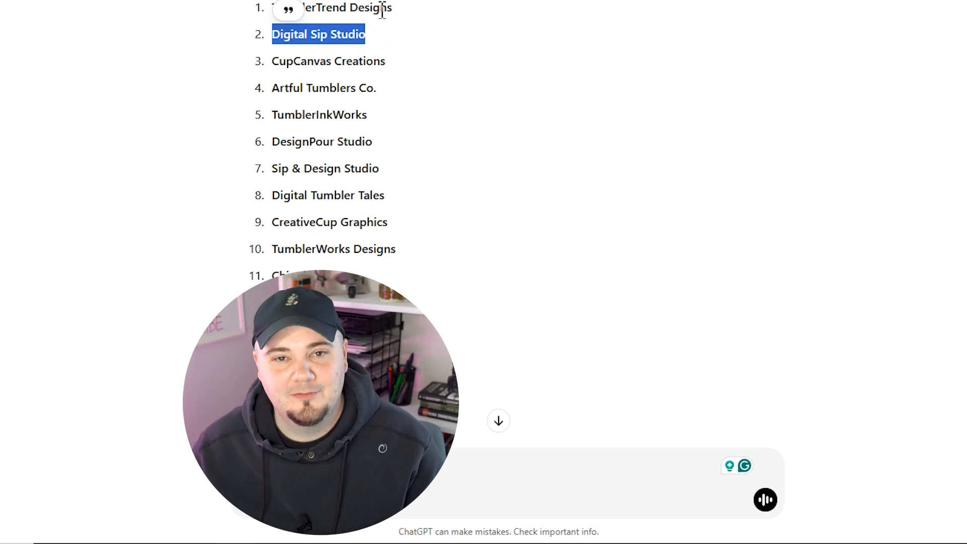
Switch back to the Google sign-up window
key(alt+Tab)
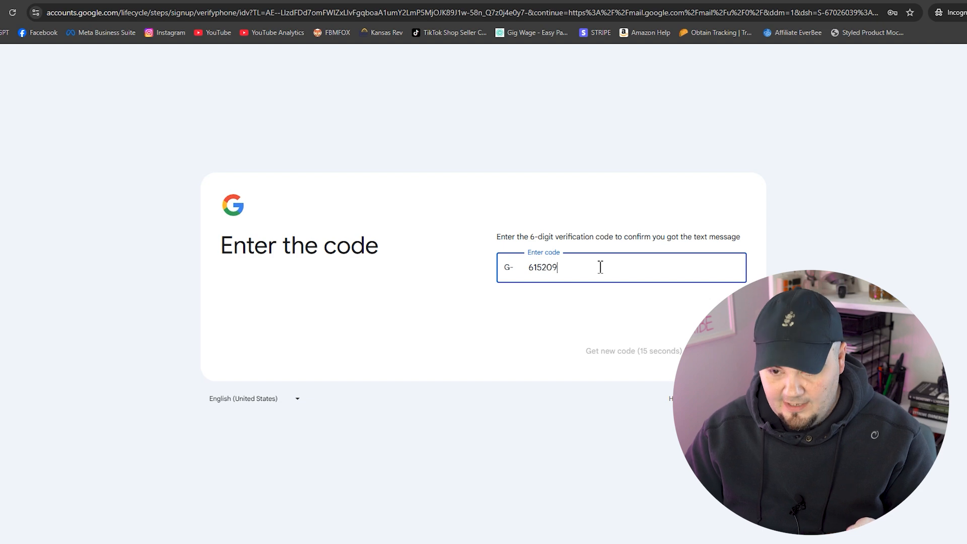
Submit the phone code, skip the recovery email, and accept the privacy terms and personalization
key(Return)
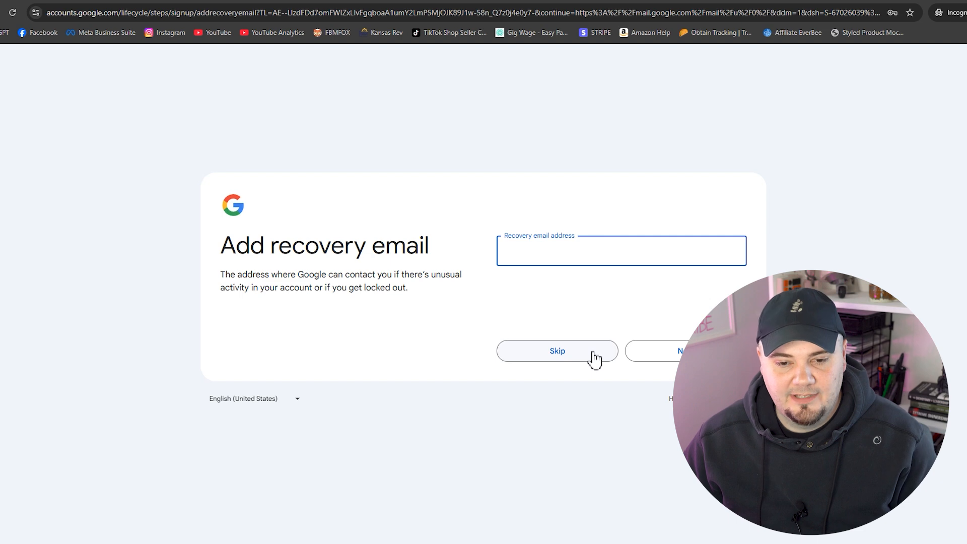
click(556, 351)
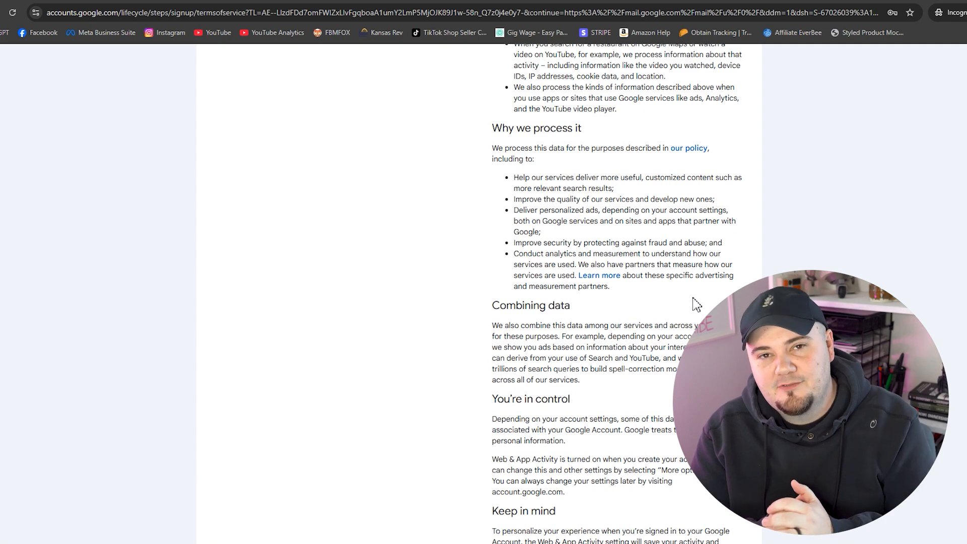
scroll(697, 304, down, 4)
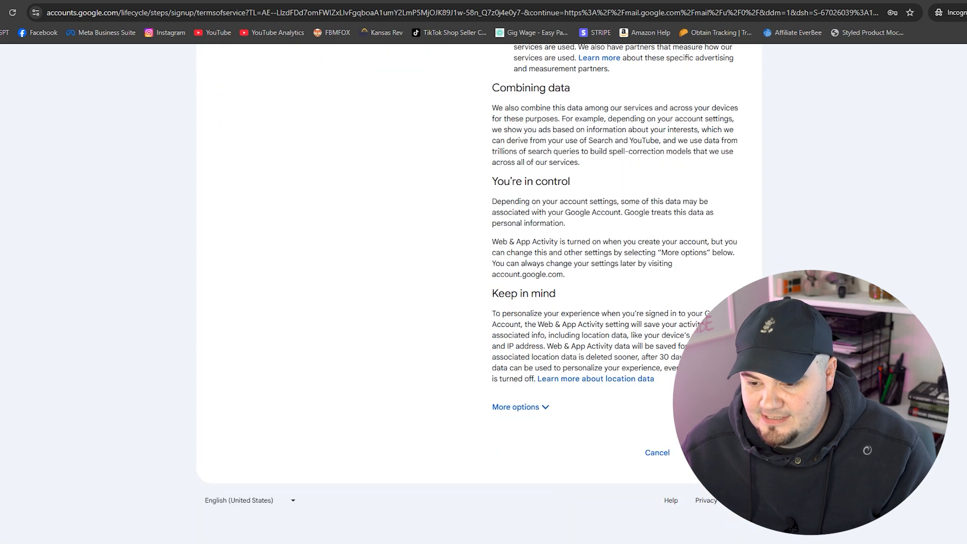
click(715, 452)
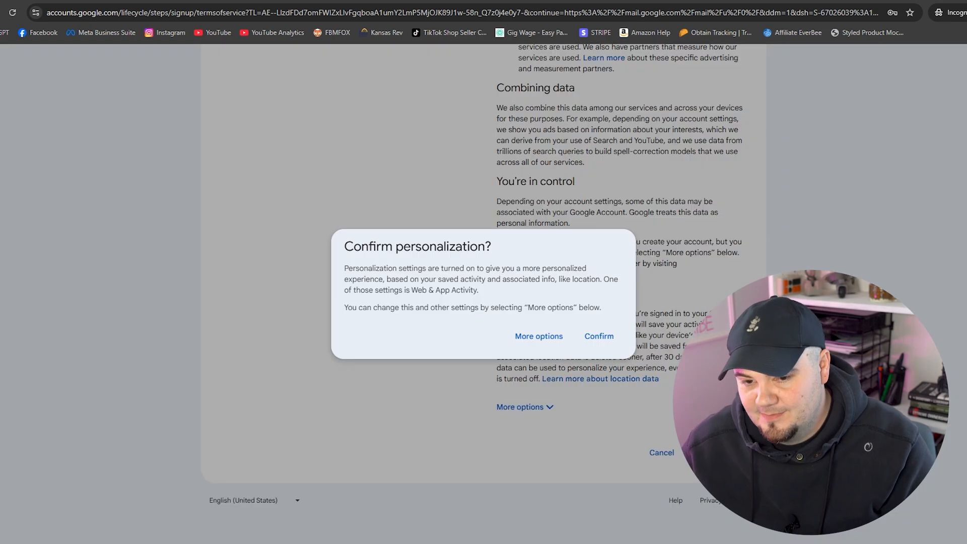
click(600, 336)
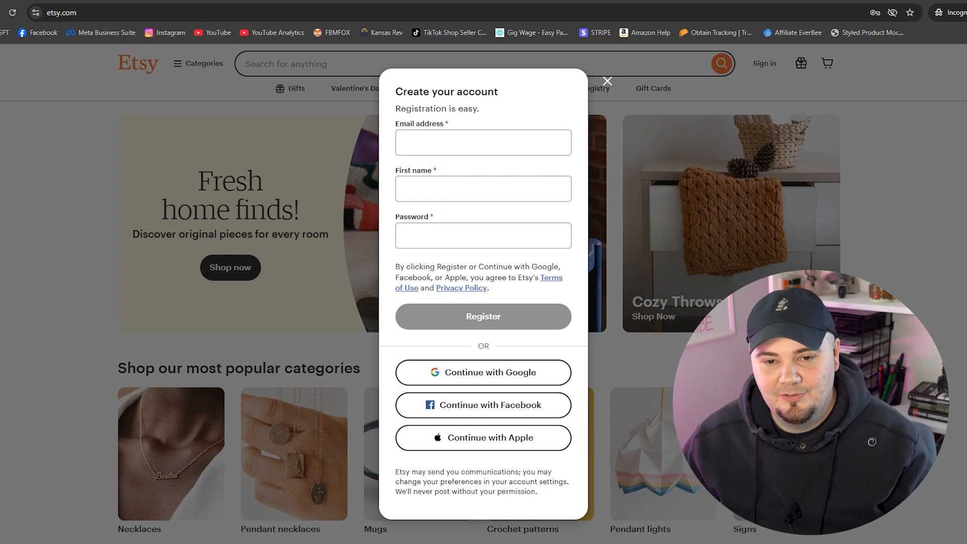
Enter the new Gmail address in Etsy's registration email field
click(467, 142)
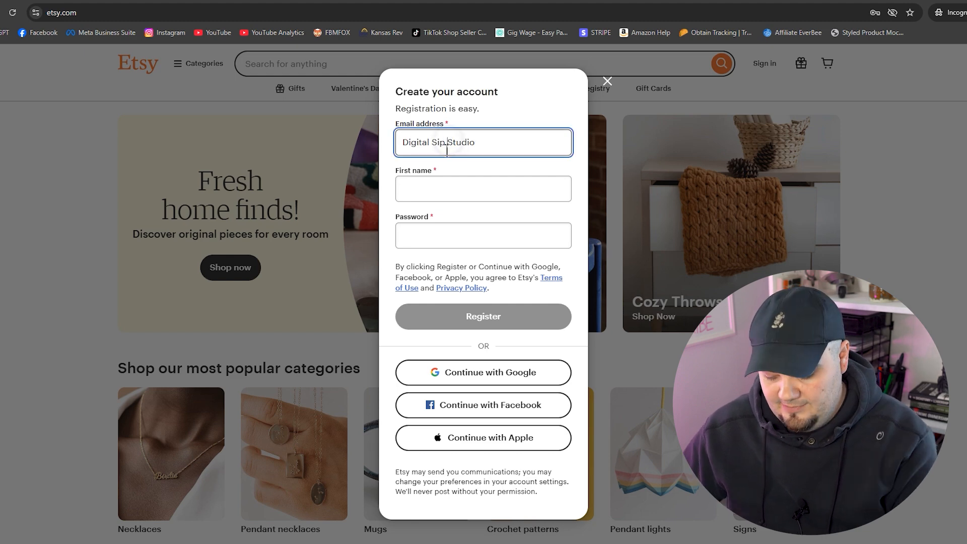
click(432, 146)
key(BackSpace)
click(498, 144)
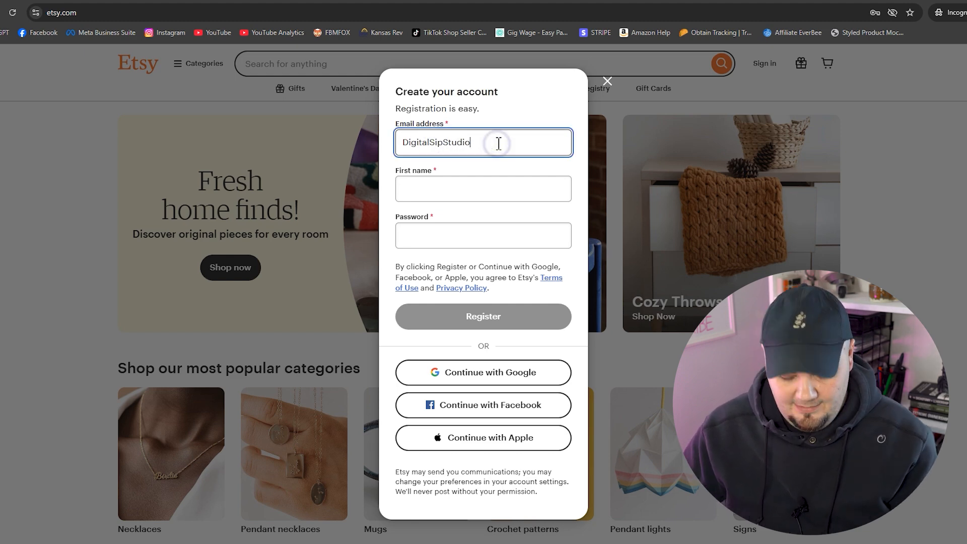
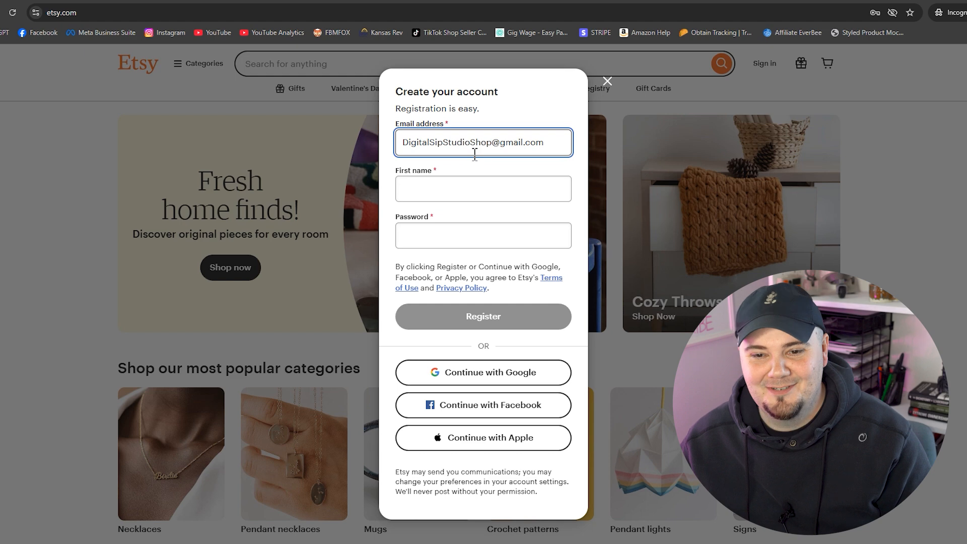
Add the first name and a password, and register the Etsy account
click(474, 189)
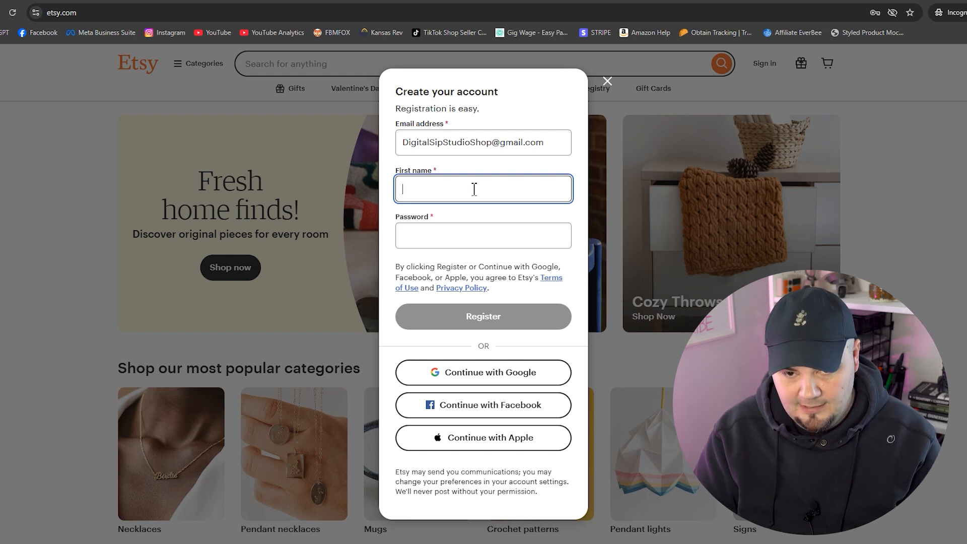
key(Tab)
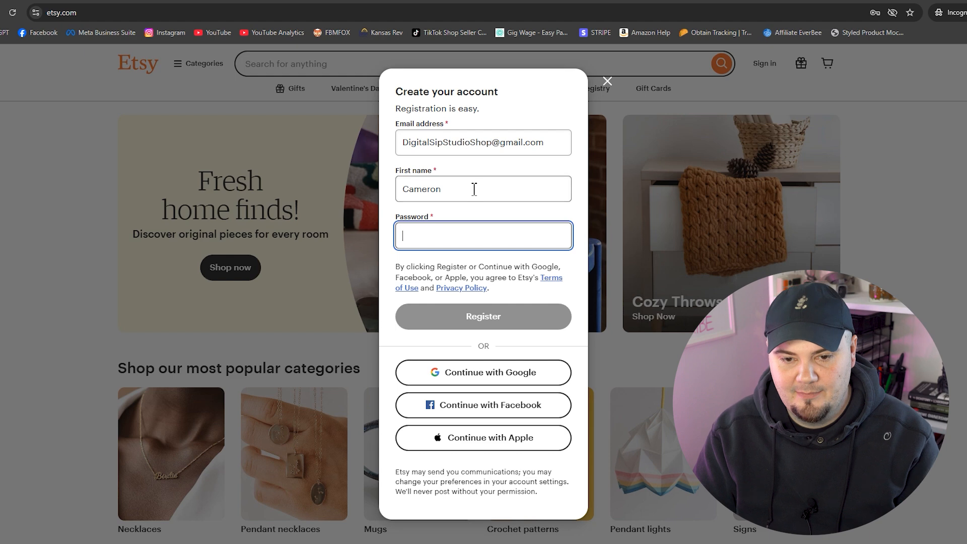
text(•••••••••)
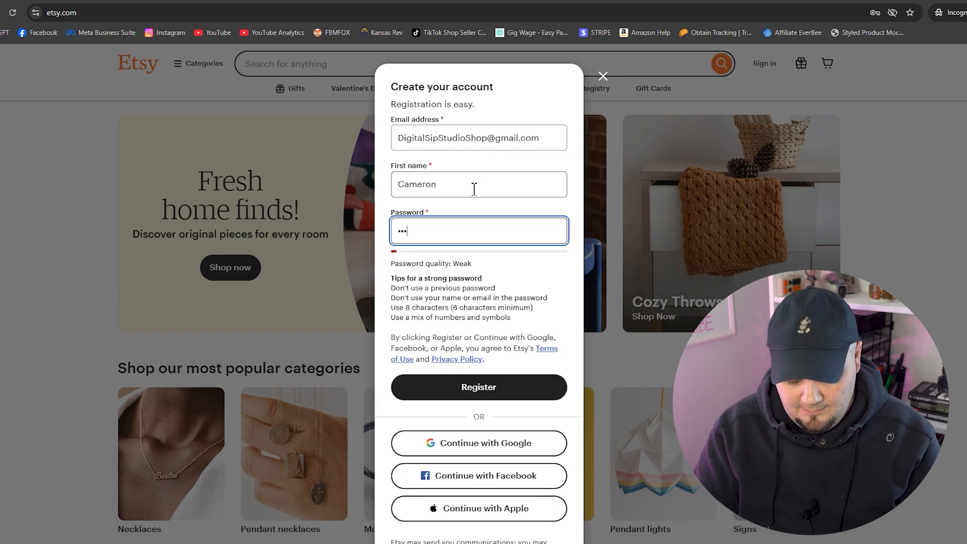
click(513, 210)
click(498, 329)
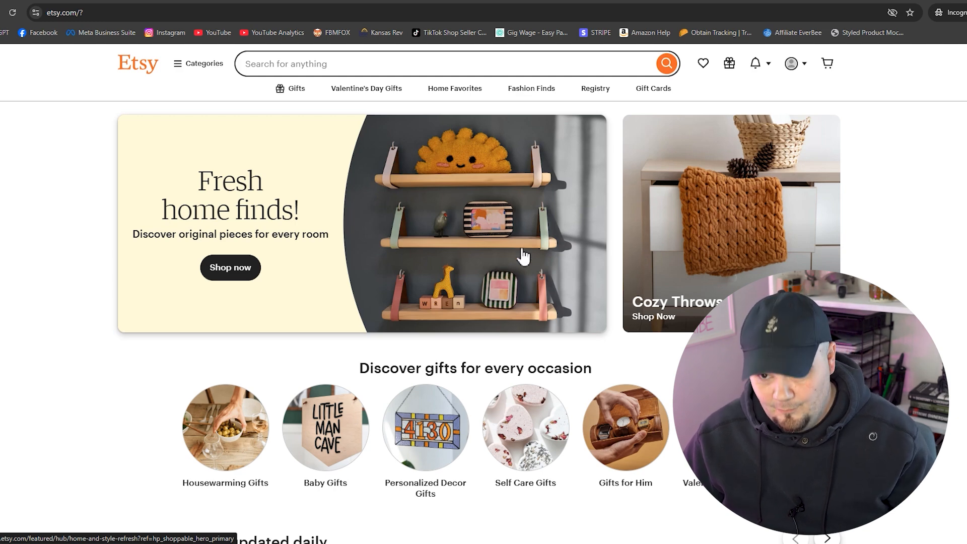
click(793, 64)
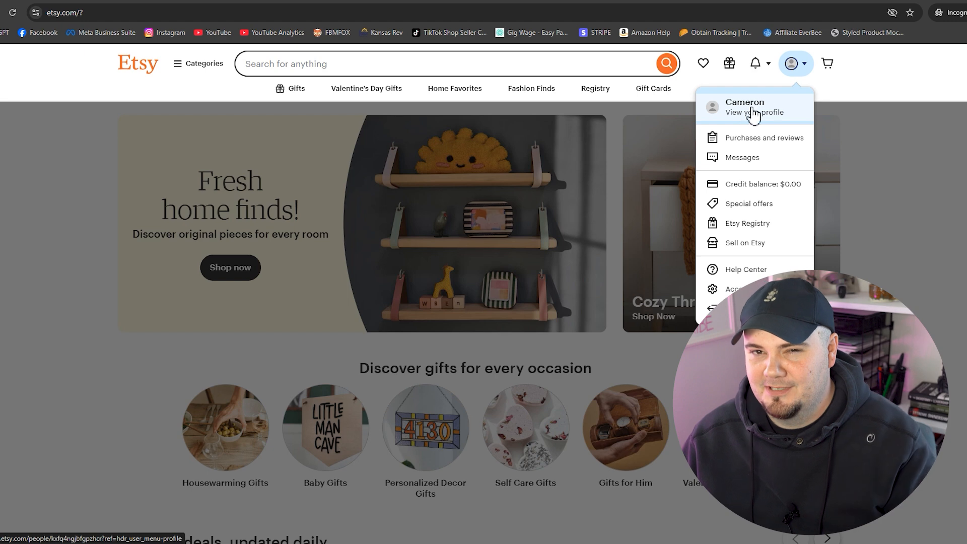
View the new Etsy profile page and close the 'Make it yours!' photo tip
click(752, 113)
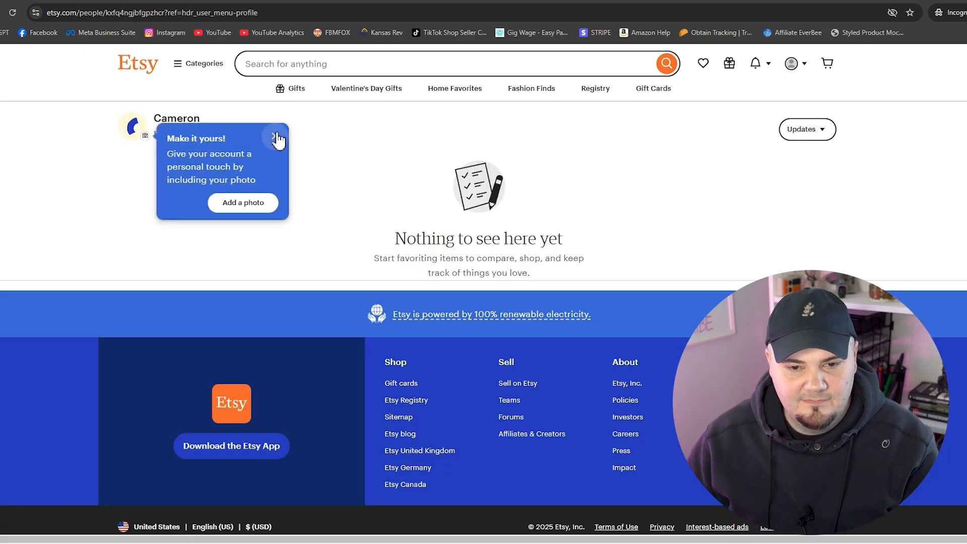
click(275, 137)
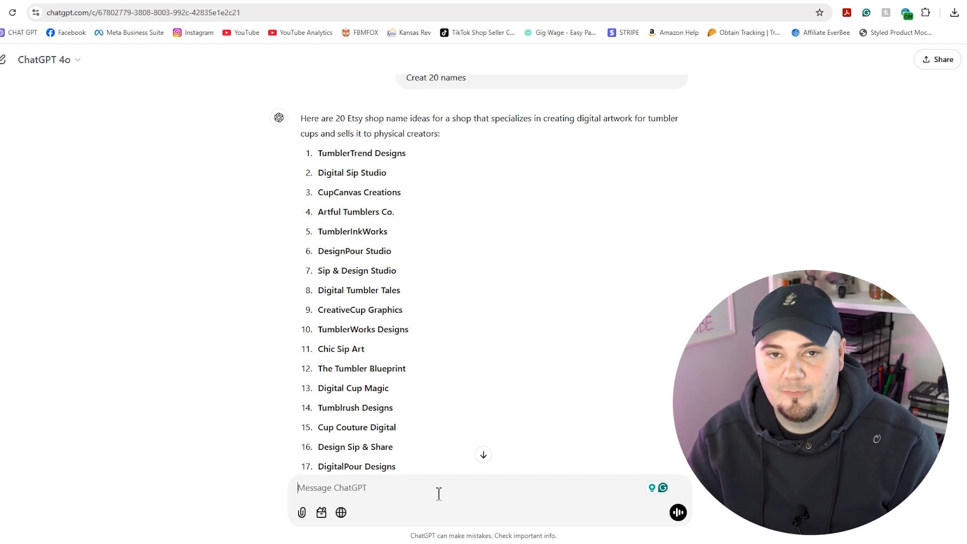
text(Create a vector style logo image that I can use for my shop based on name number 2 and the background details I've already given you.)
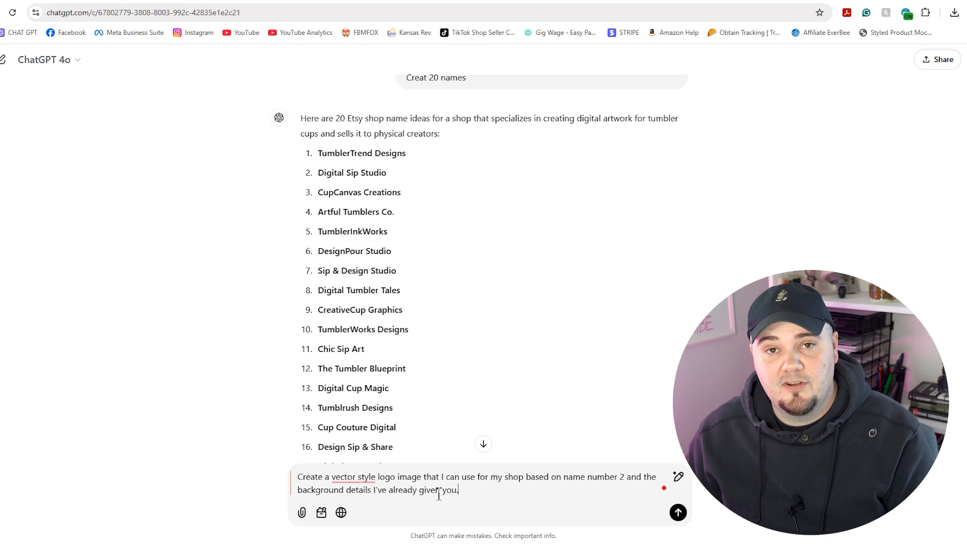
drag(392, 174, 319, 174)
scroll(440, 207, up, 1)
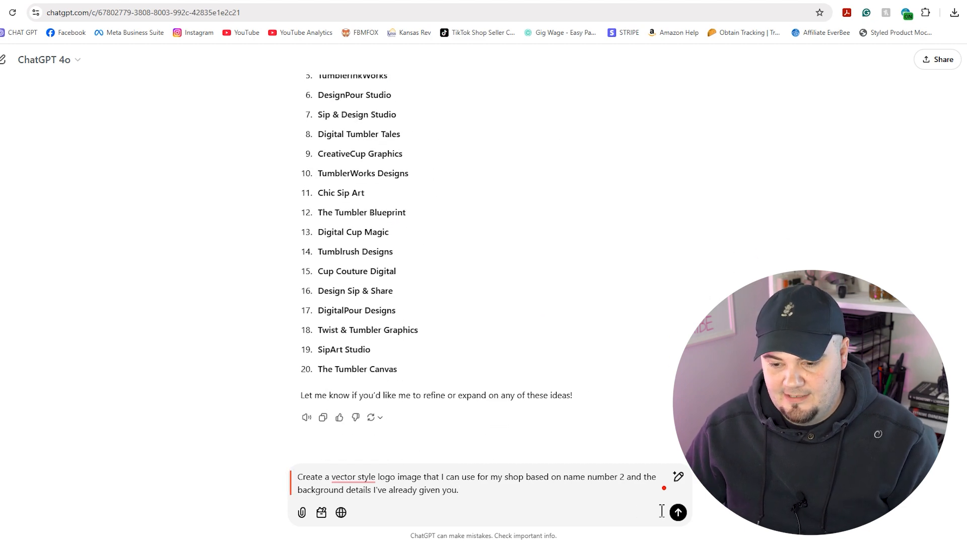
click(679, 513)
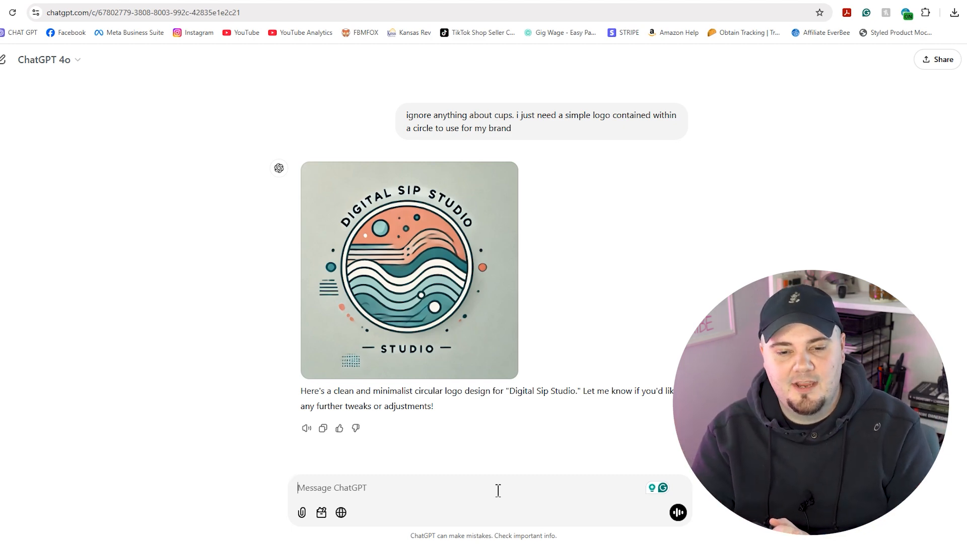
mouse_move(503, 181)
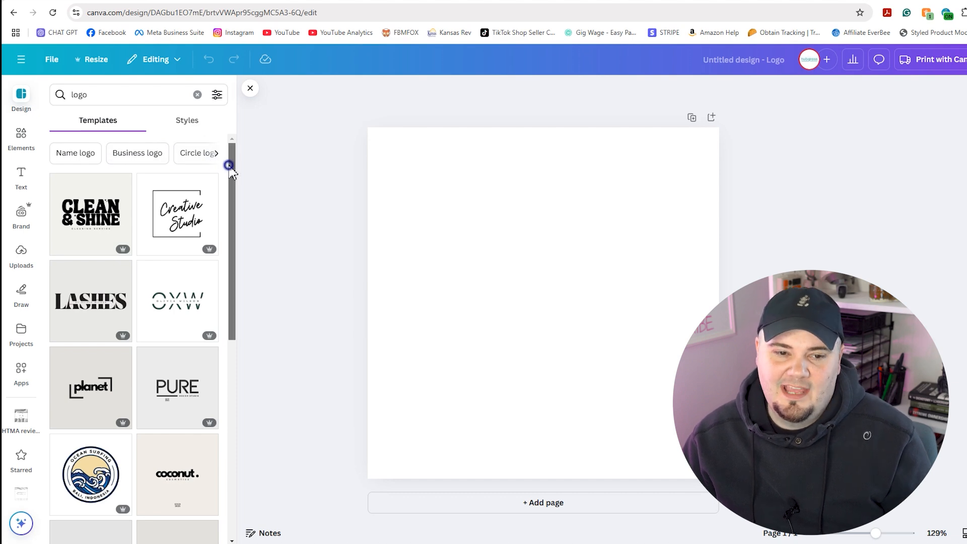
Apply the SATO logo template and make the page background yellow
drag(233, 171, 214, 262)
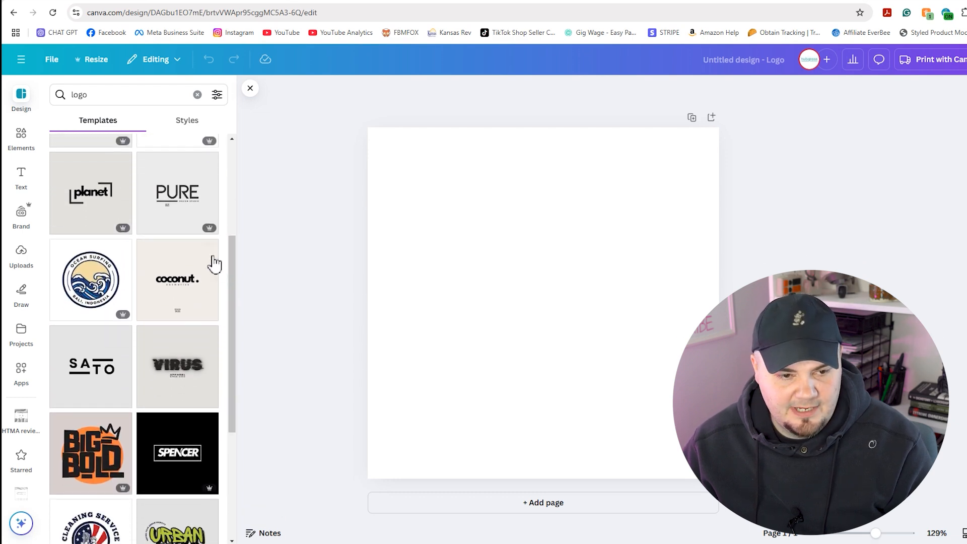
mouse_move(119, 230)
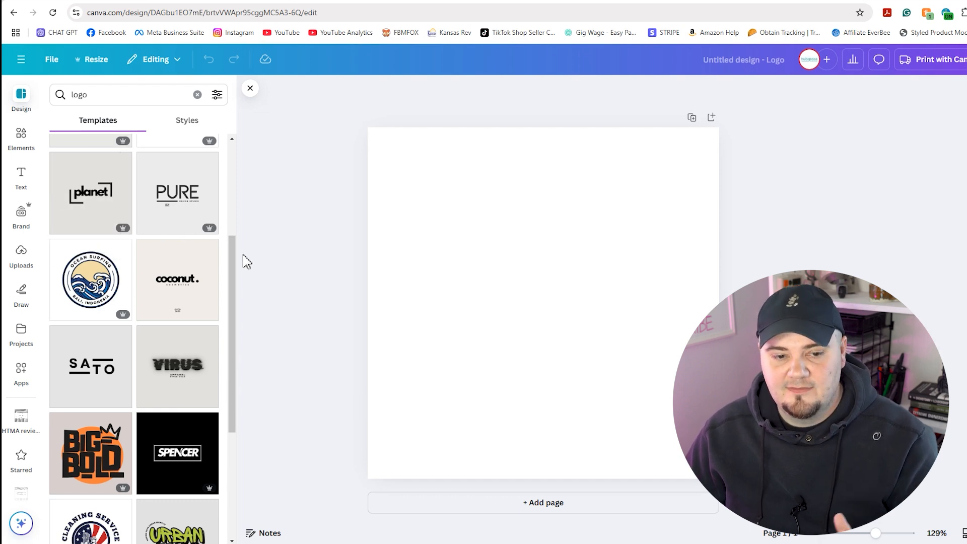
drag(233, 252, 235, 274)
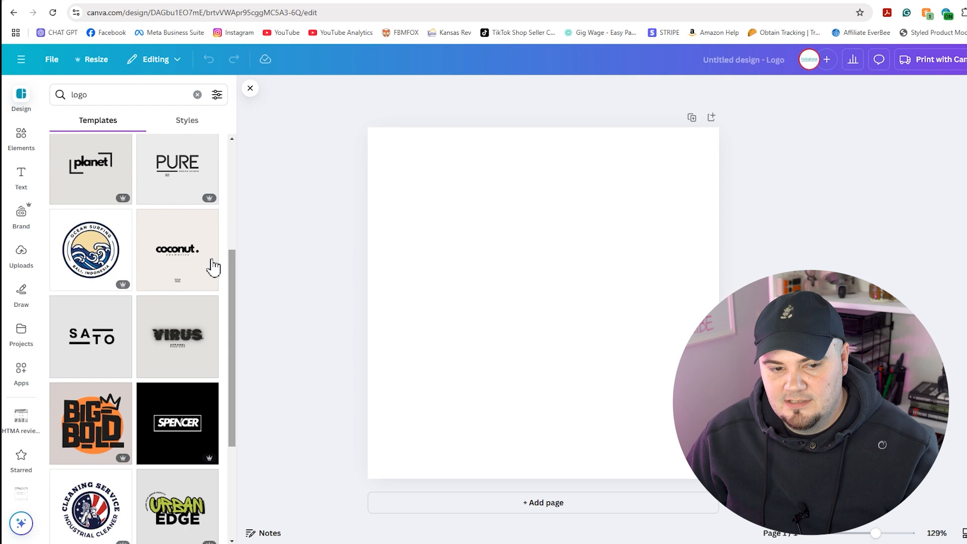
scroll(92, 353, down, 5)
scroll(94, 362, up, 5)
click(93, 361)
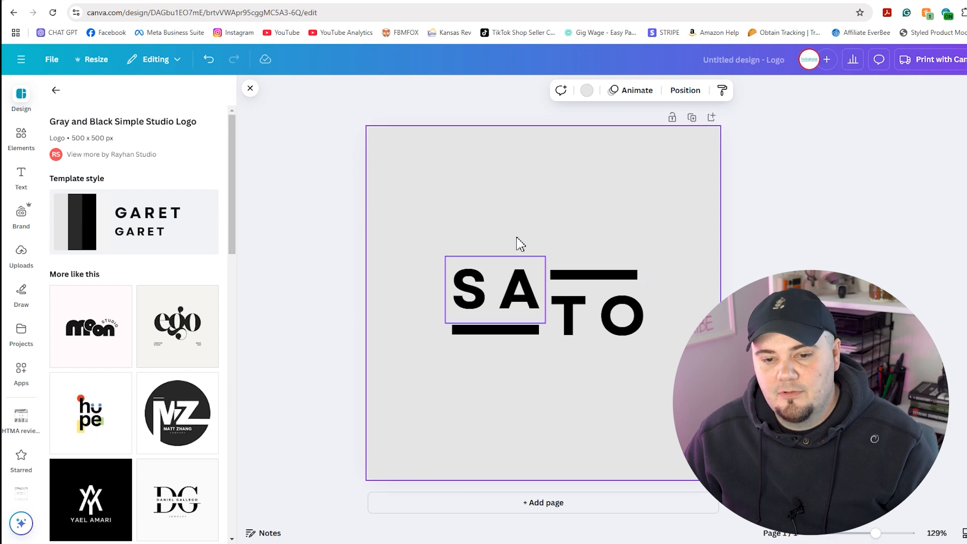
click(585, 93)
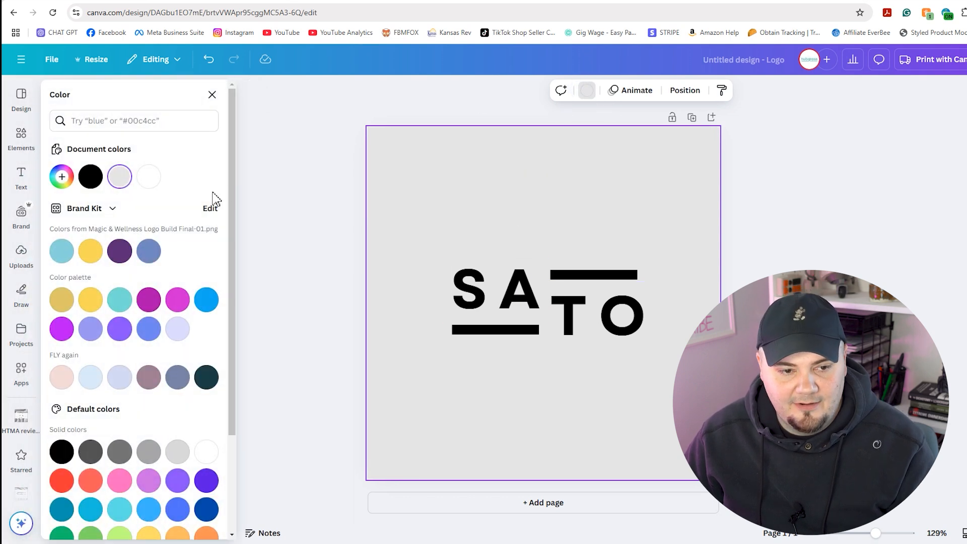
scroll(166, 499, down, 3)
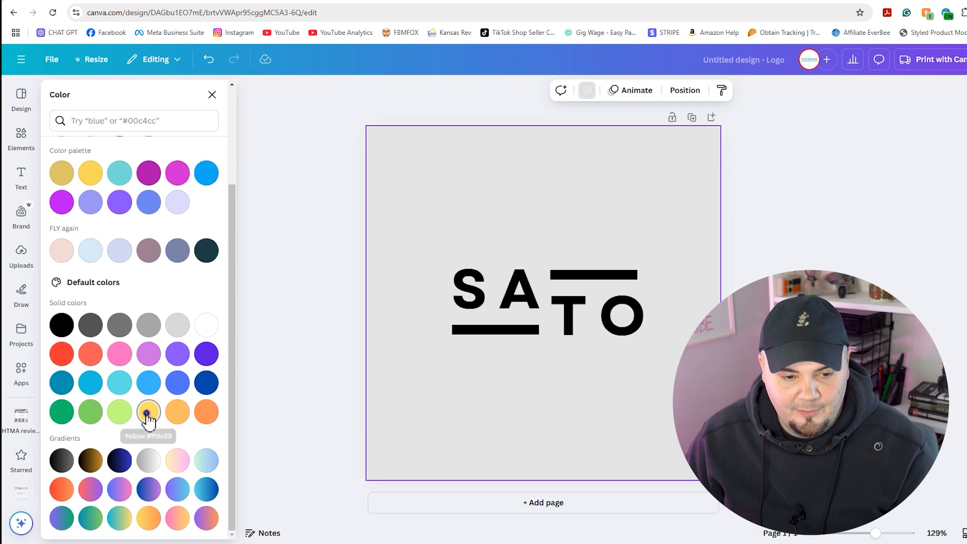
click(148, 411)
click(304, 261)
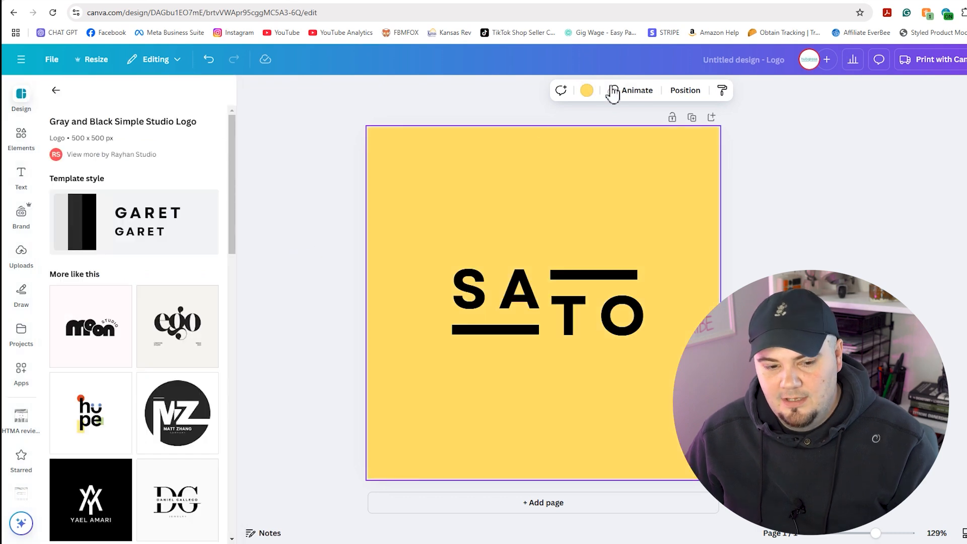
Replace the logo letters SA with DS and TO with SS
click(511, 309)
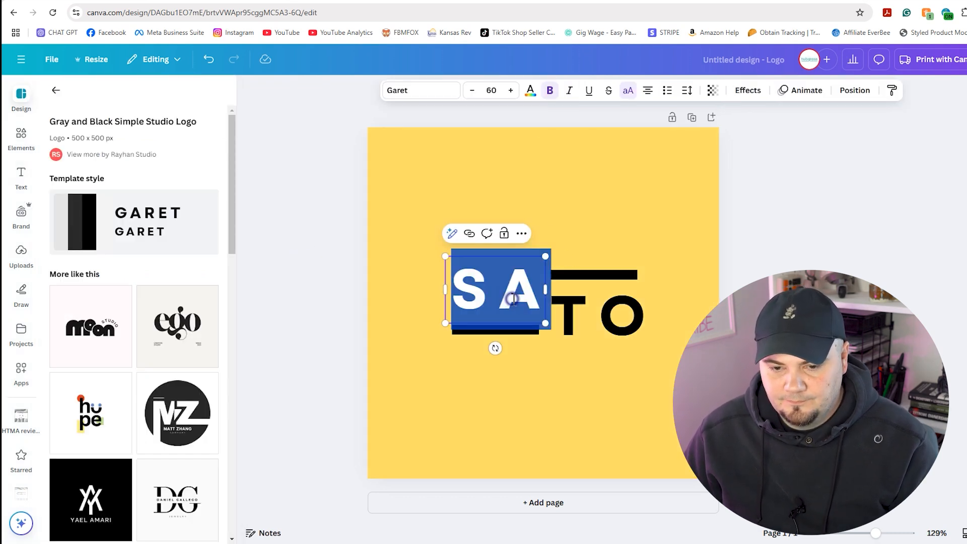
drag(533, 295, 463, 290)
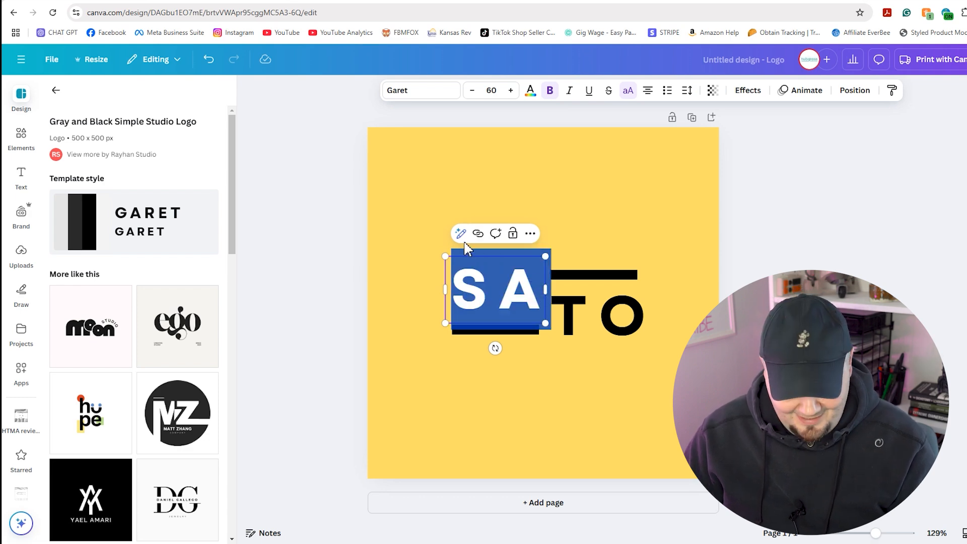
click(175, 3)
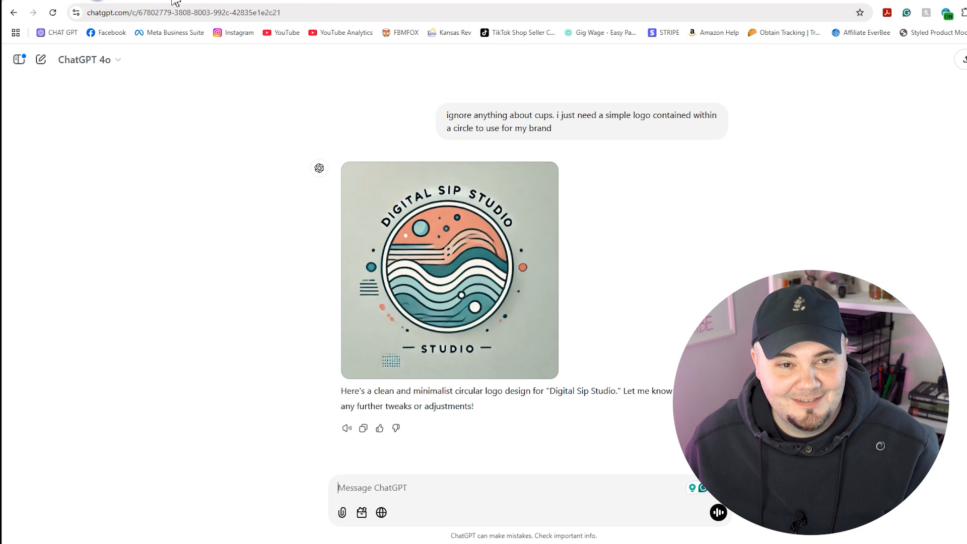
click(195, 3)
double_click(518, 295)
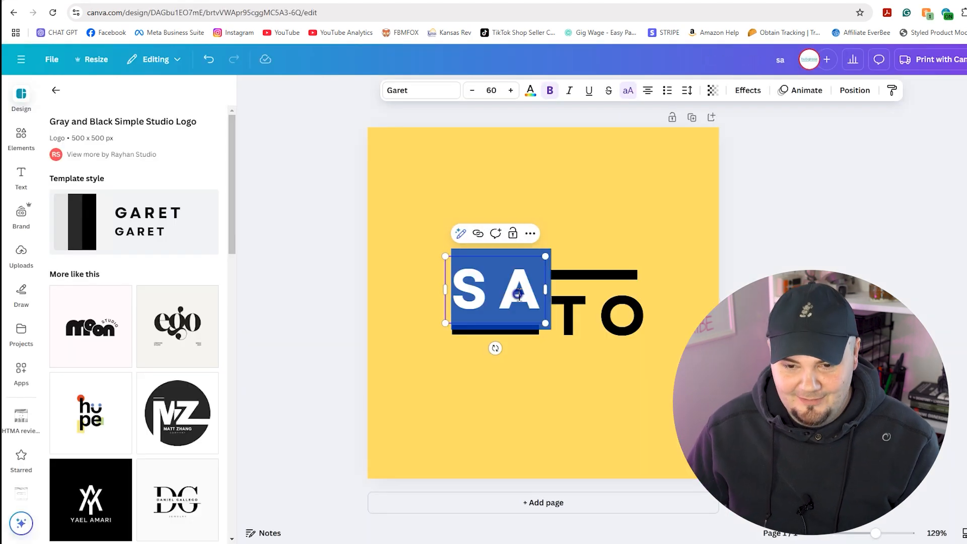
text(DS)
click(584, 309)
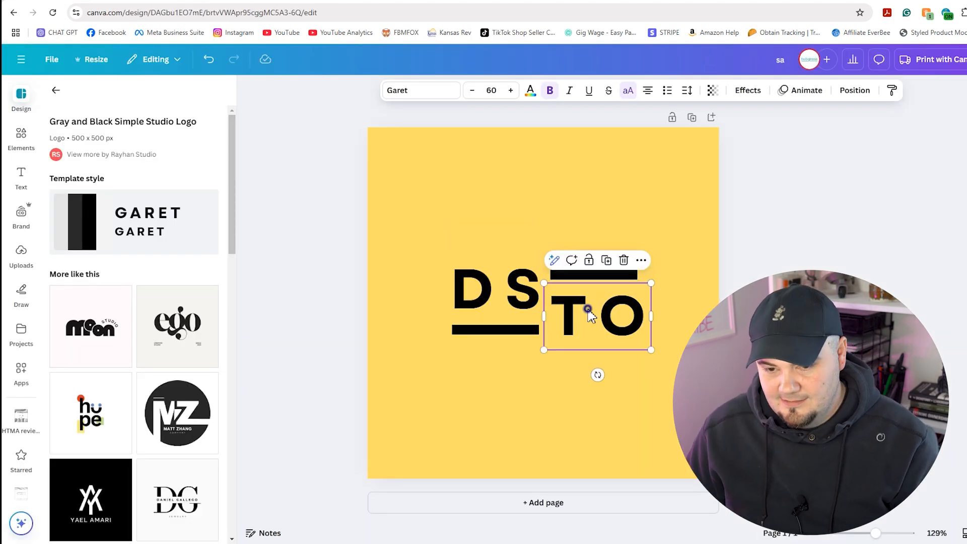
double_click(587, 308)
text(SS)
click(689, 312)
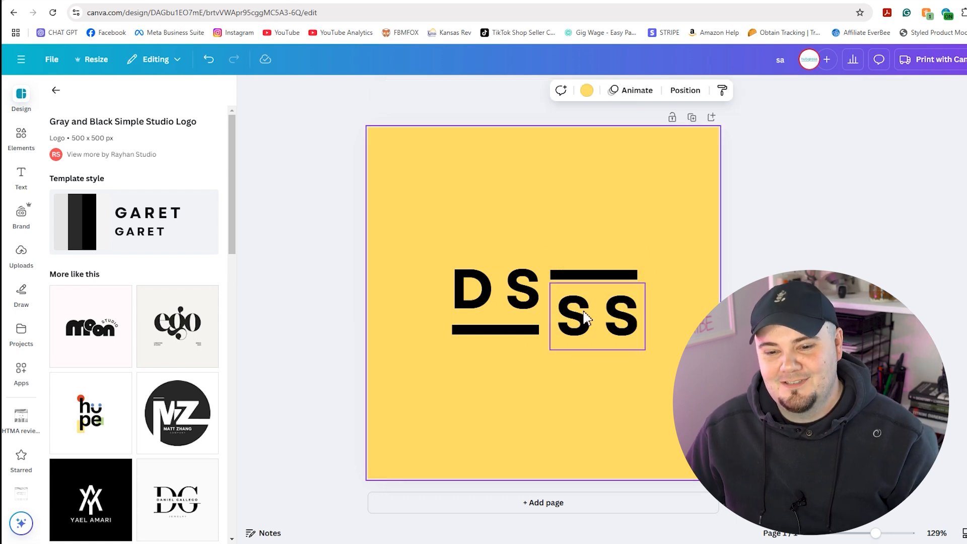
click(755, 322)
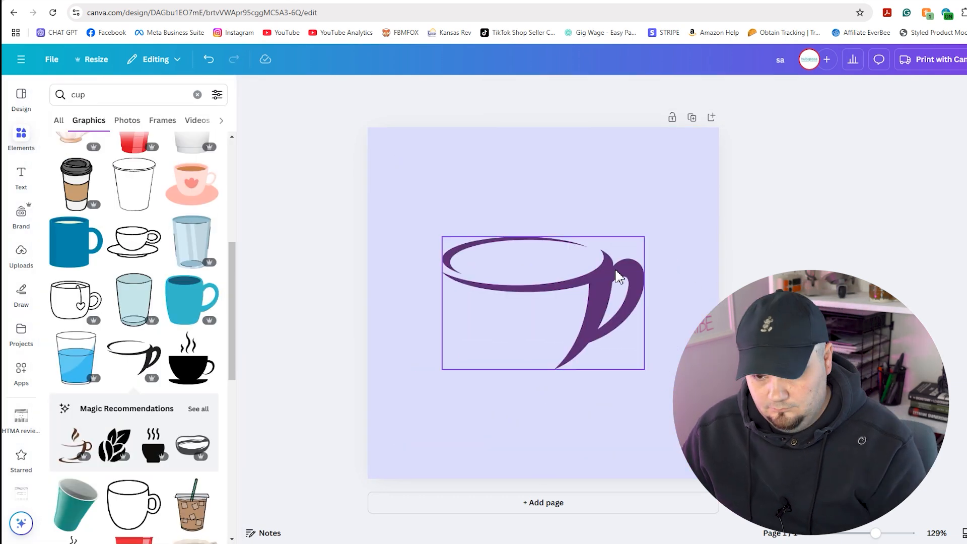
Resize the cup graphic, then enlarge the DS lettering and place it under the cup
drag(706, 295, 688, 198)
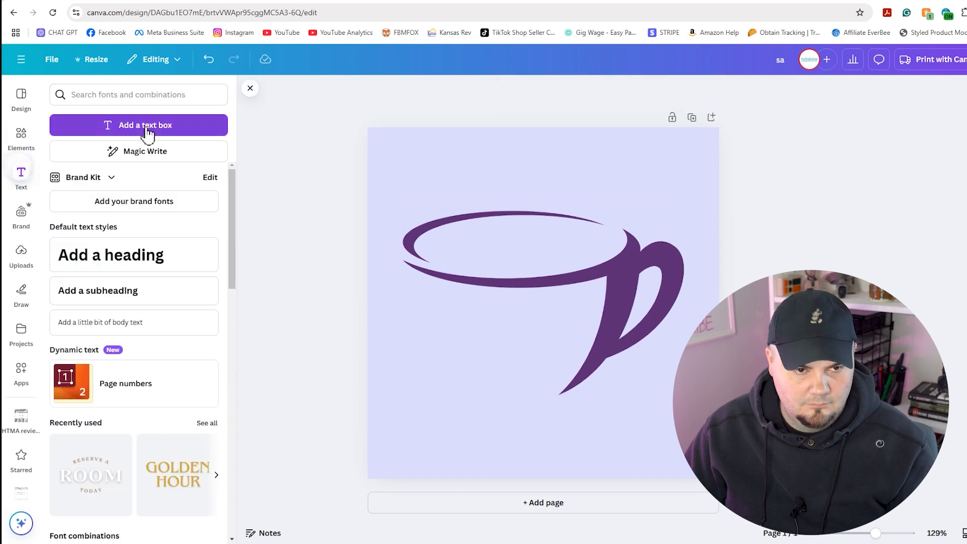
text(DS)
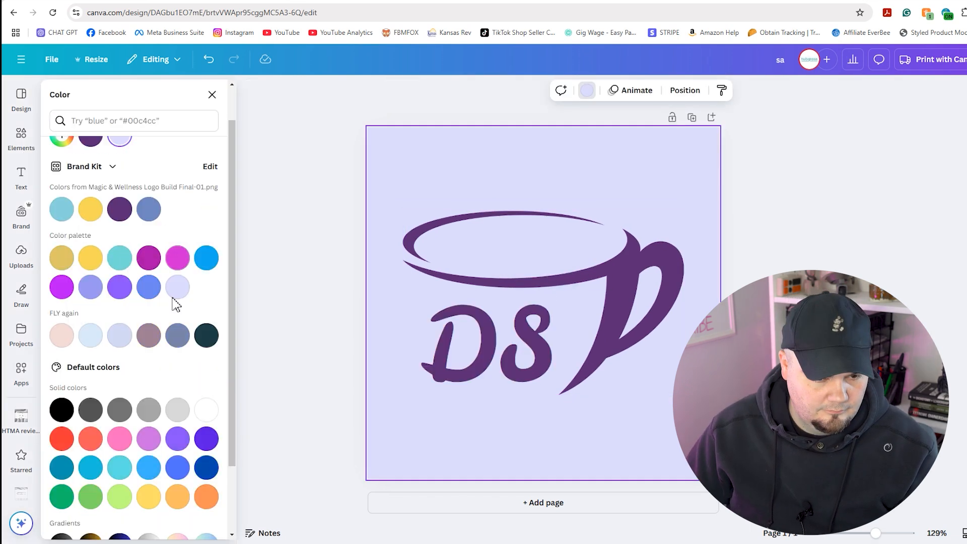
click(179, 458)
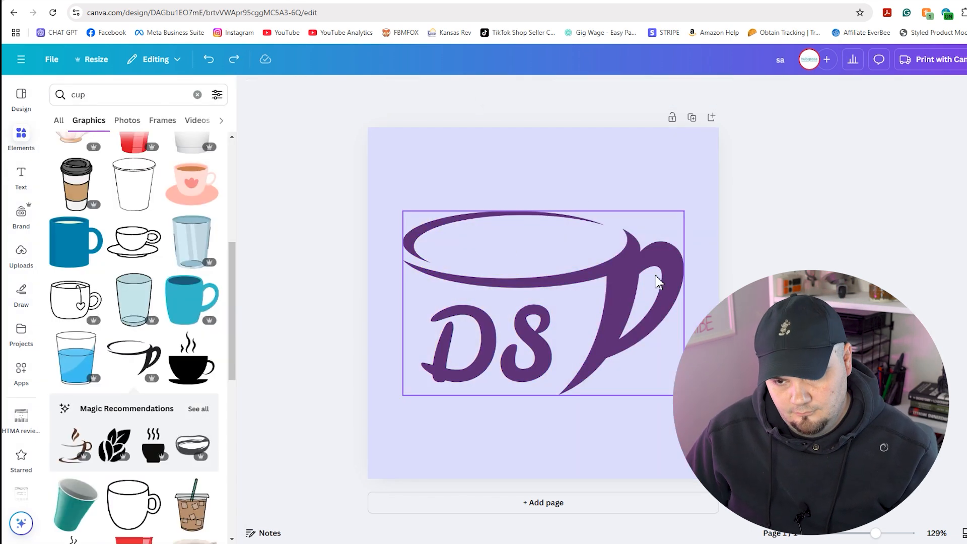
click(548, 301)
drag(556, 406, 572, 421)
drag(418, 285, 401, 271)
drag(508, 338, 506, 343)
click(740, 267)
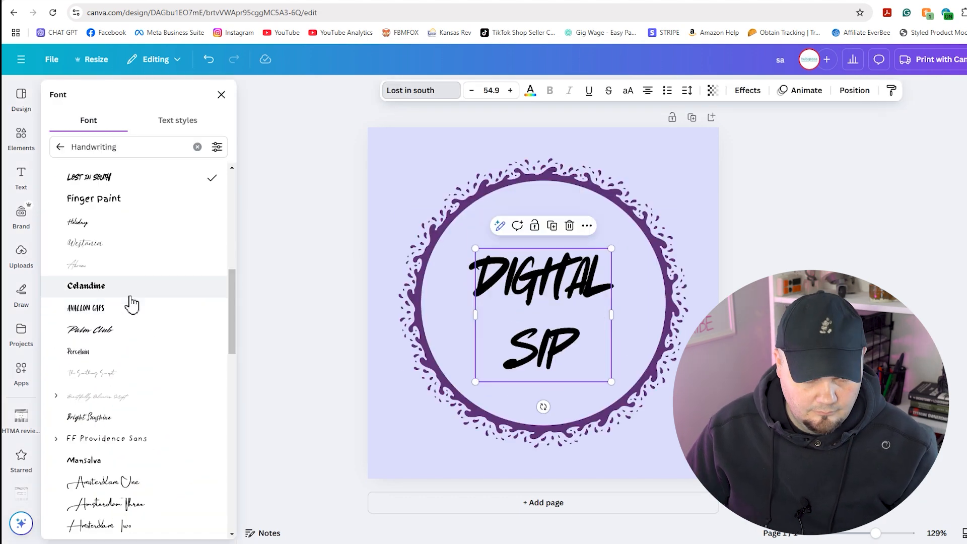
Give DIGITAL SIP a new font and nudge the cup graphic slightly right
scroll(129, 302, down, 3)
scroll(119, 322, down, 10)
scroll(128, 356, up, 13)
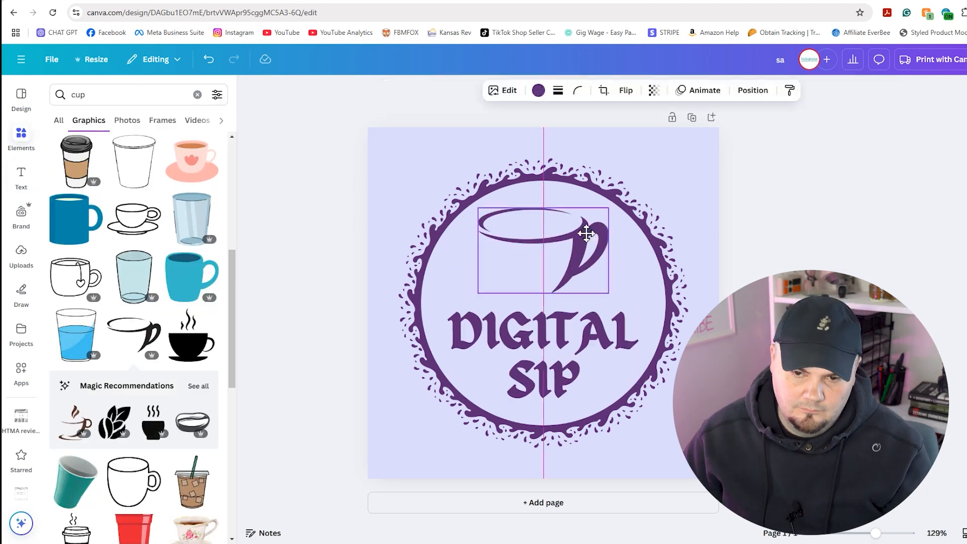
click(788, 245)
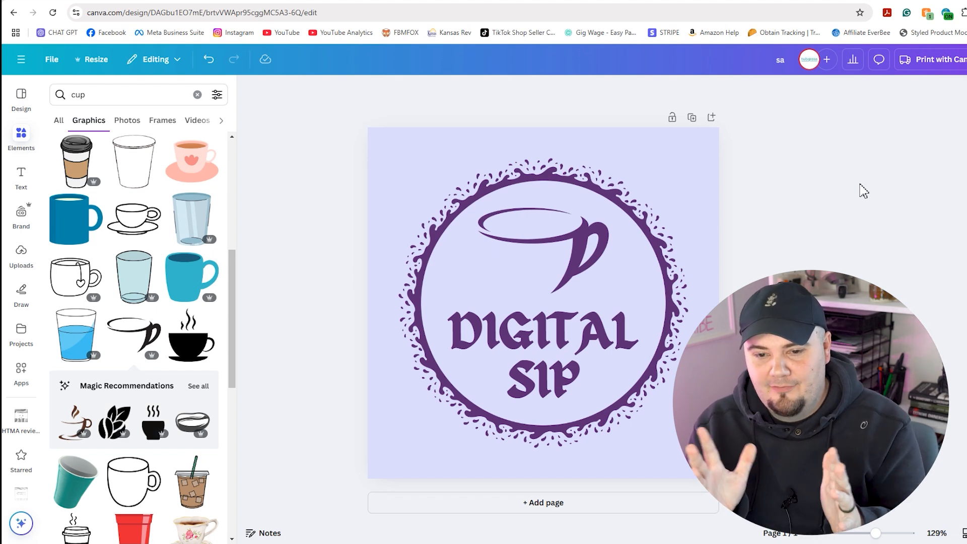
click(585, 247)
drag(587, 248, 590, 246)
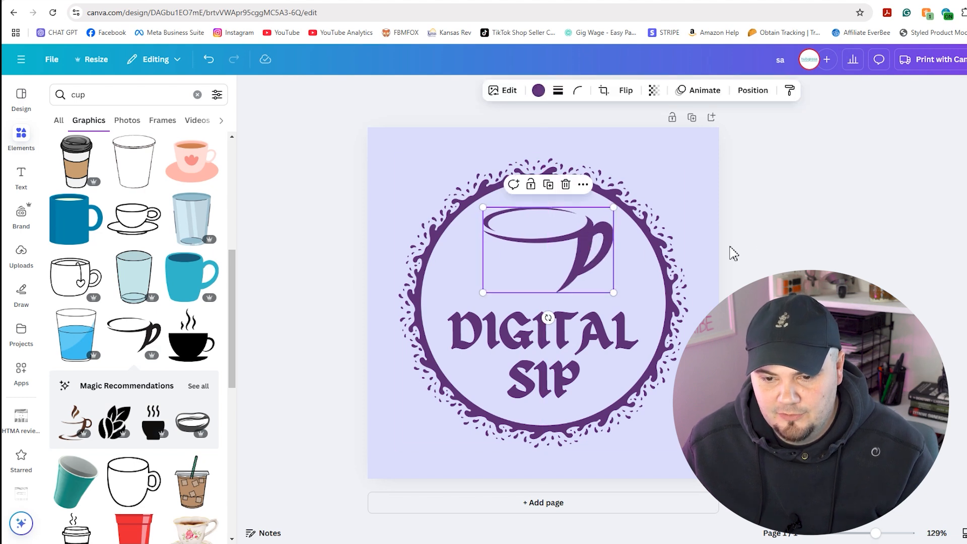
click(763, 250)
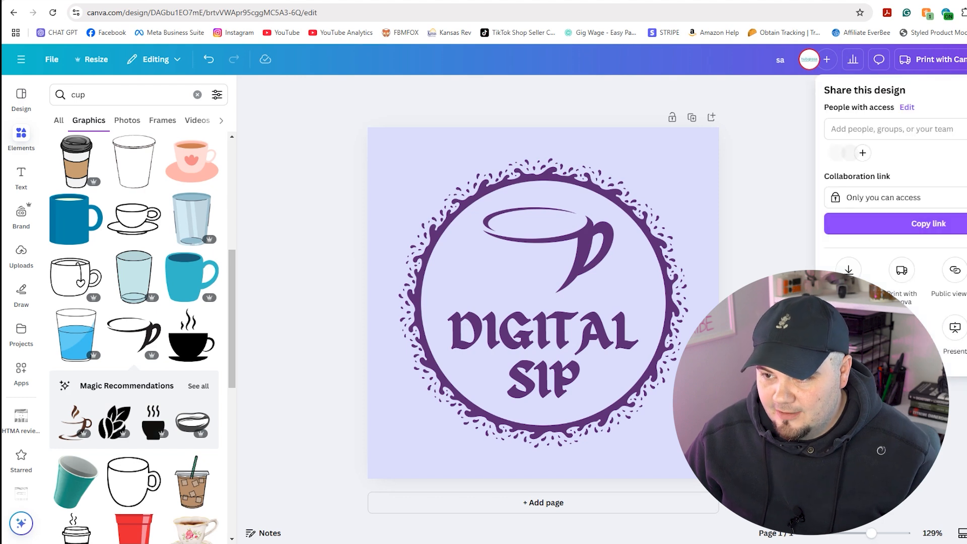
Download the DIGITAL SIP logo from Canva as a 500 × 500 px PNG
click(848, 272)
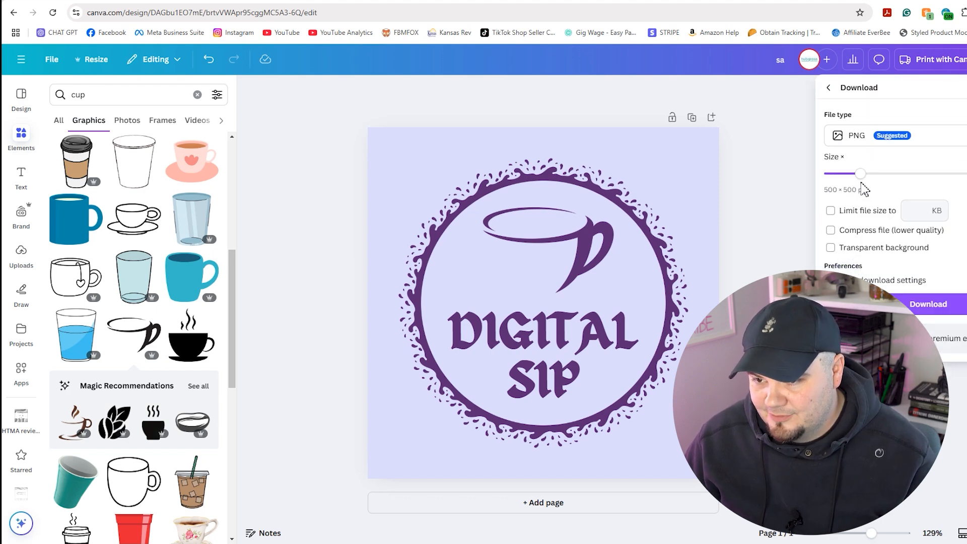
click(933, 304)
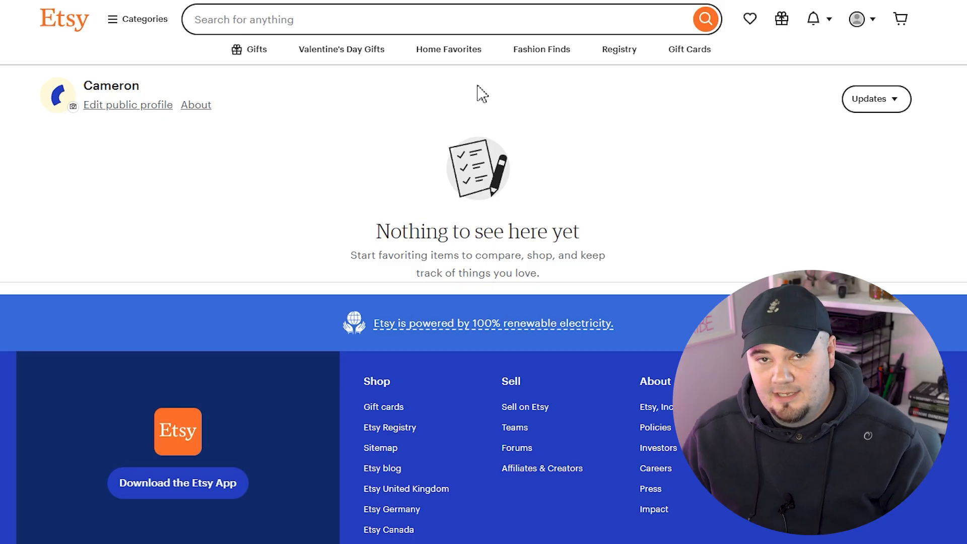
Upload the downloaded DIGITAL SIP logo file from Downloads as the Etsy profile photo
click(72, 109)
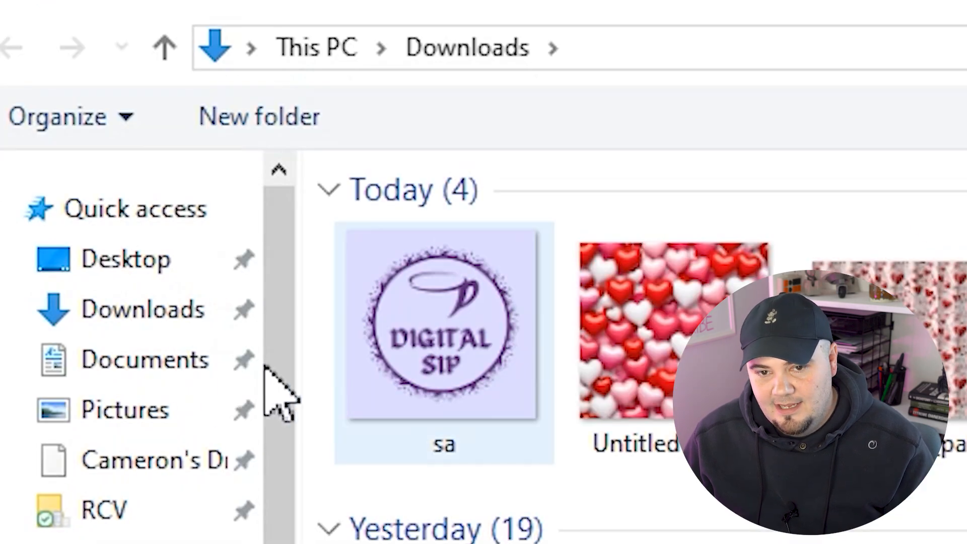
click(137, 317)
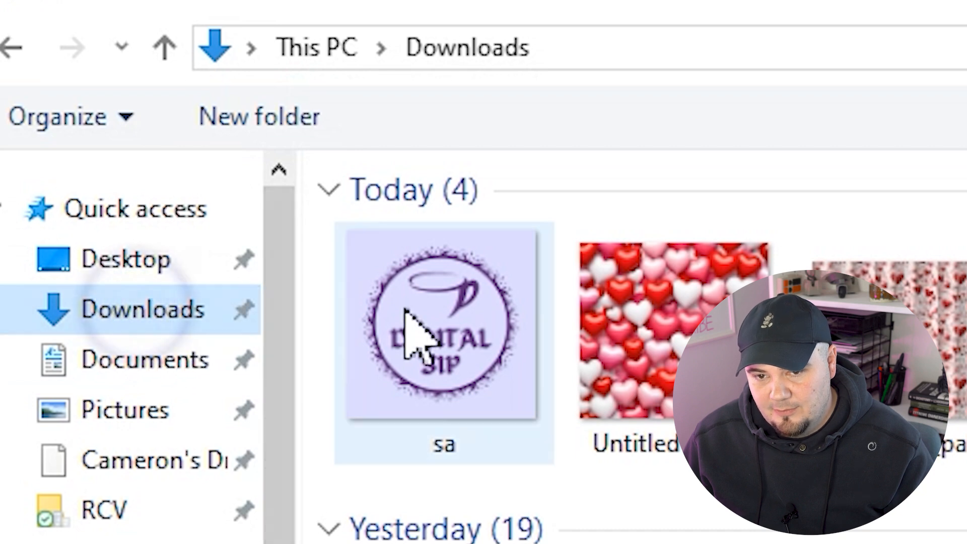
click(491, 402)
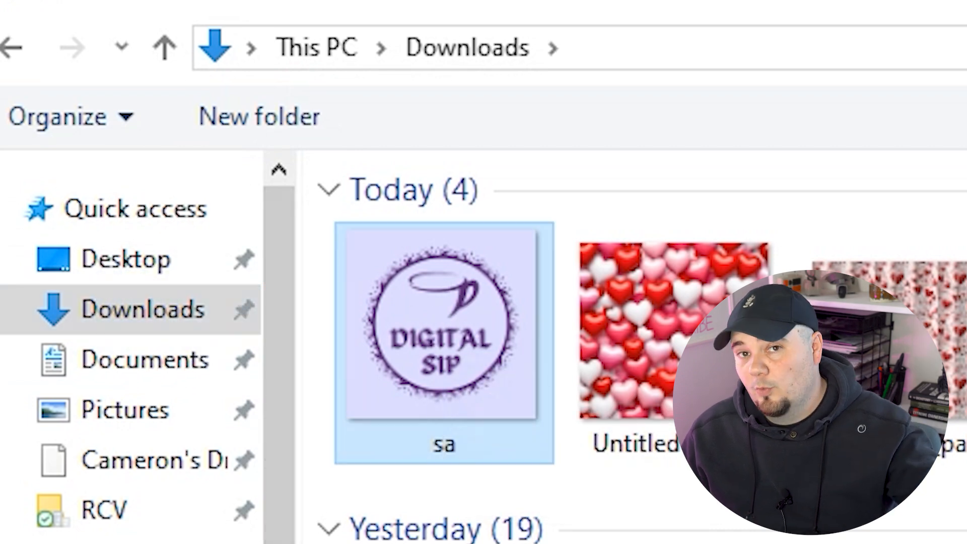
key(Return)
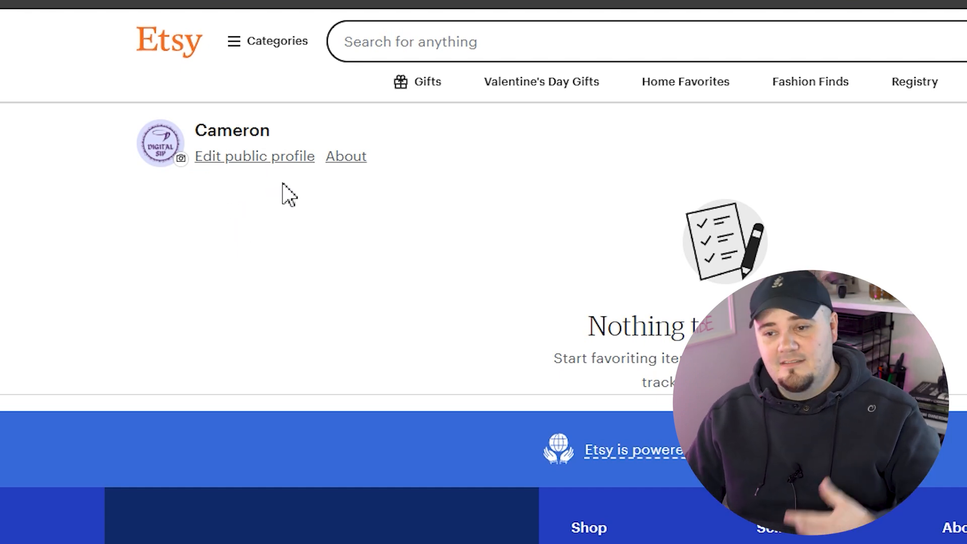
Confirm the account's email address using the 'Confirm your Etsy account' message in Gmail
click(248, 159)
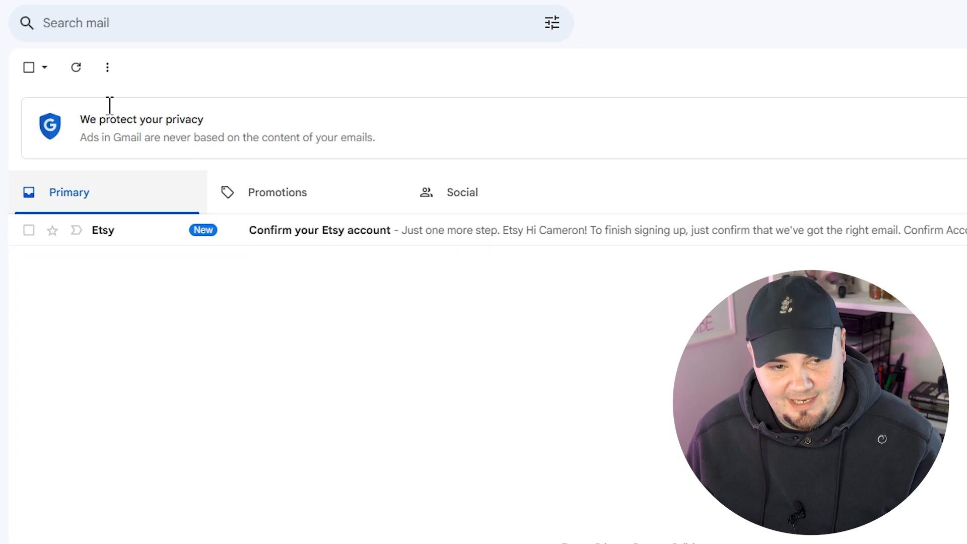
click(437, 236)
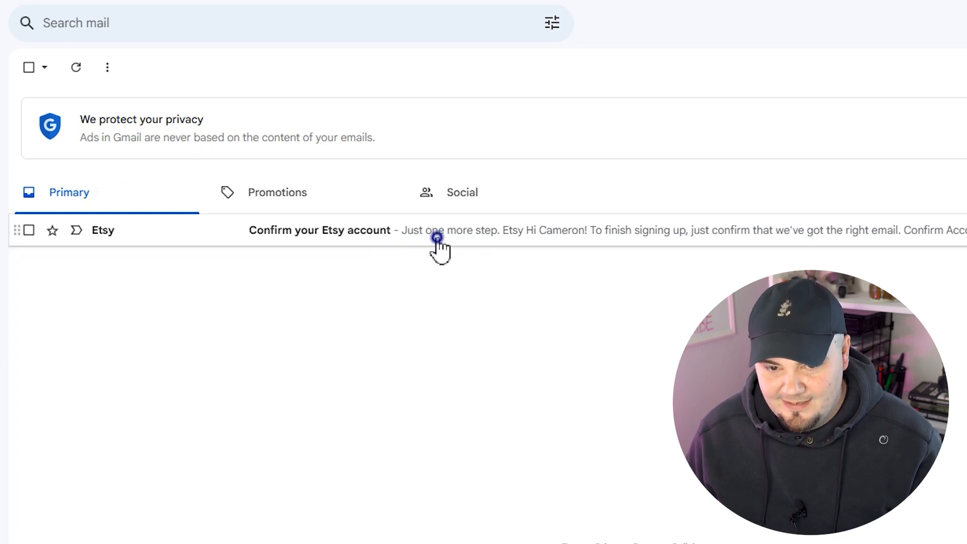
click(368, 334)
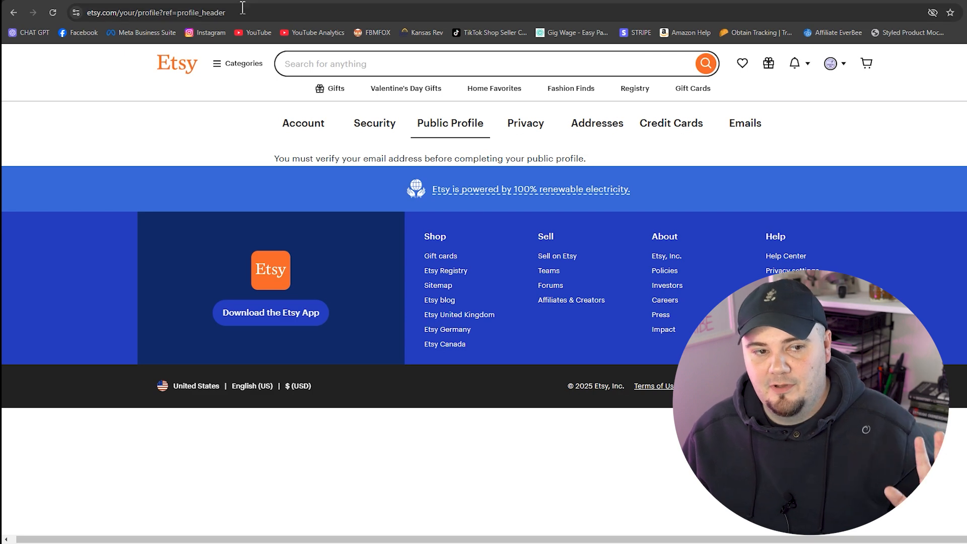
Reload the profile page to show the Public Profile form and open the name editor
click(53, 13)
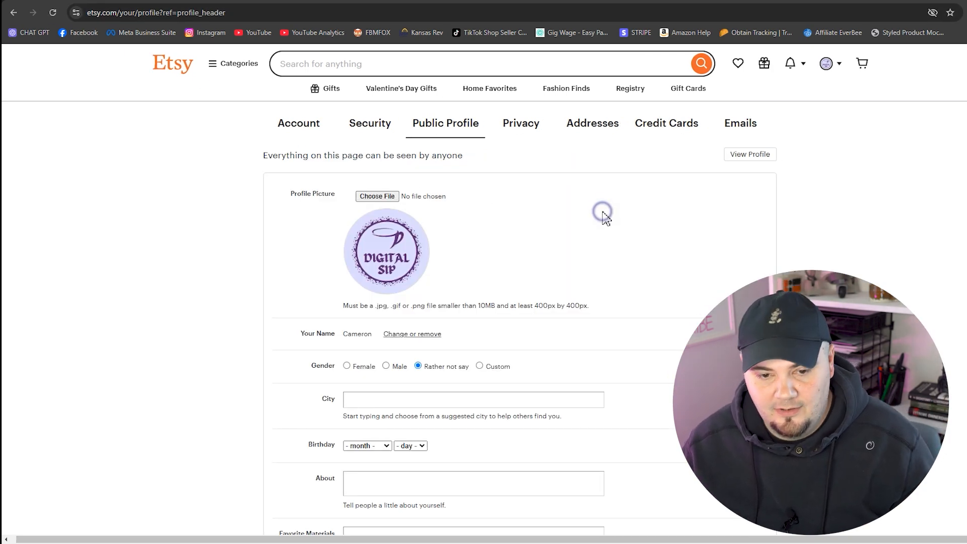
scroll(602, 211, down, 1)
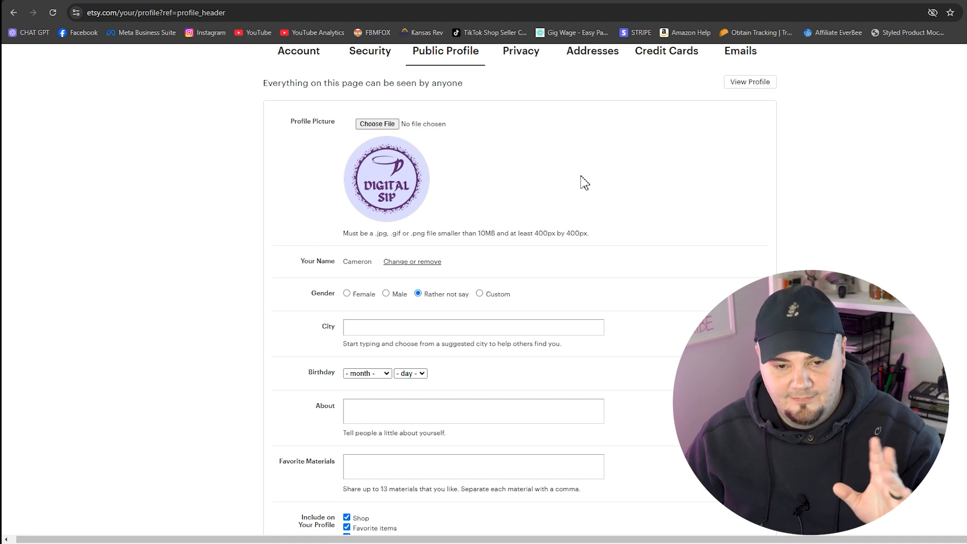
scroll(438, 262, down, 1)
scroll(433, 252, up, 1)
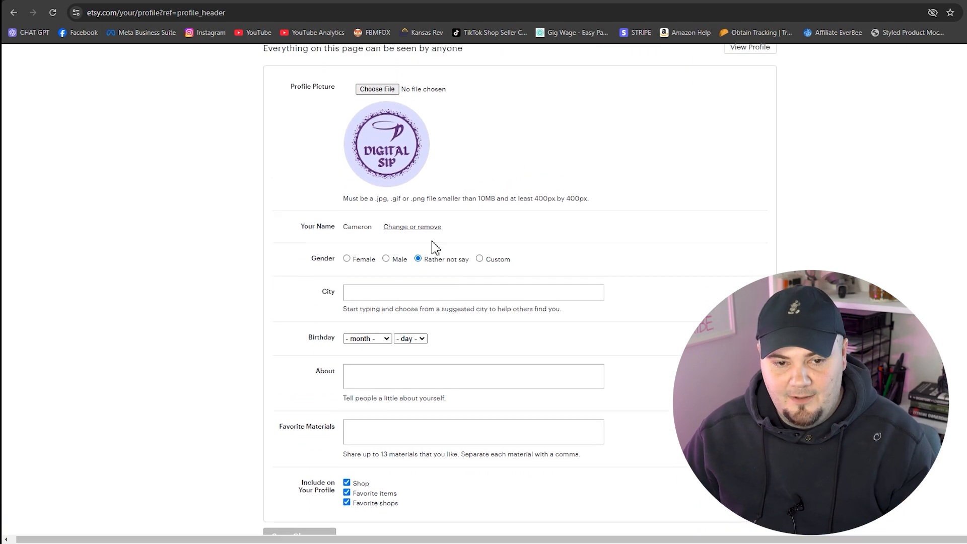
click(424, 262)
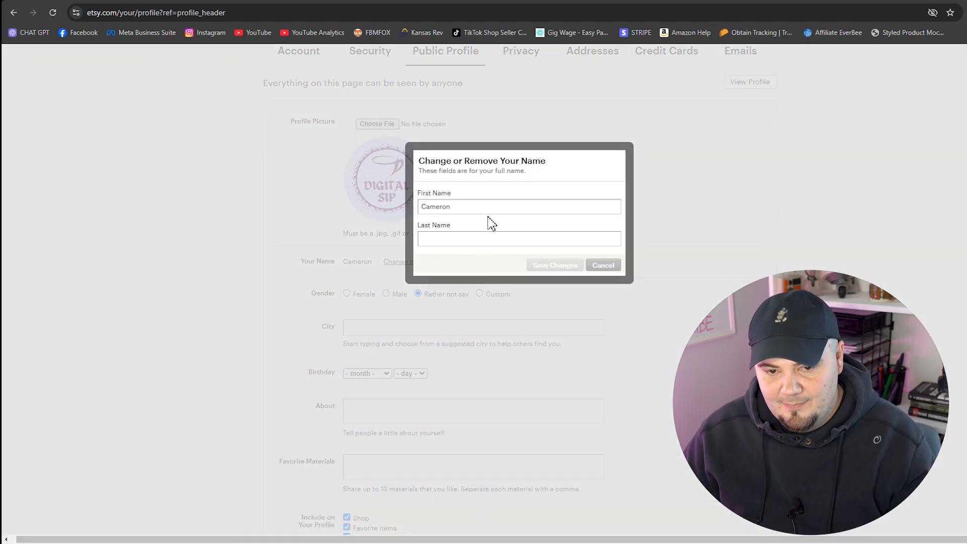
Enter the account holder's last name in the Last Name field and save the change
click(459, 241)
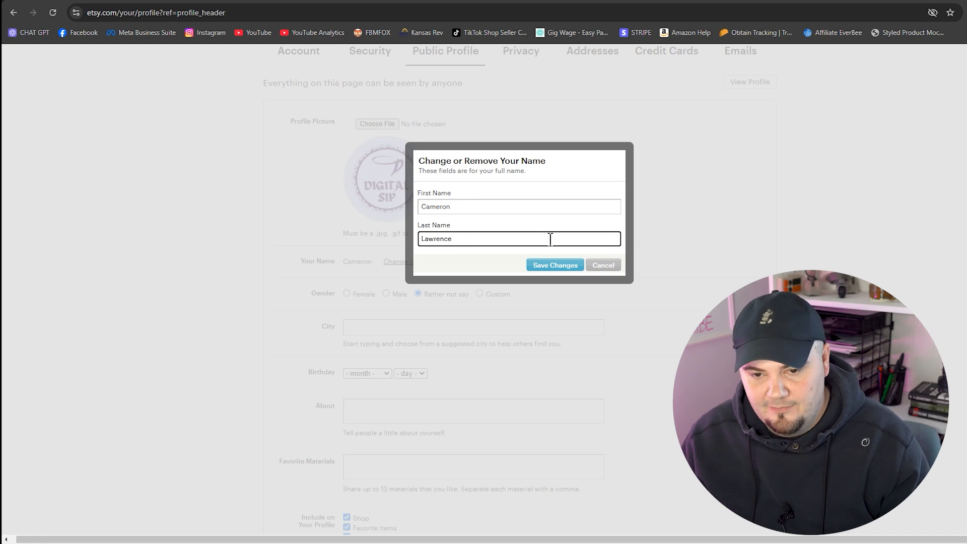
click(551, 269)
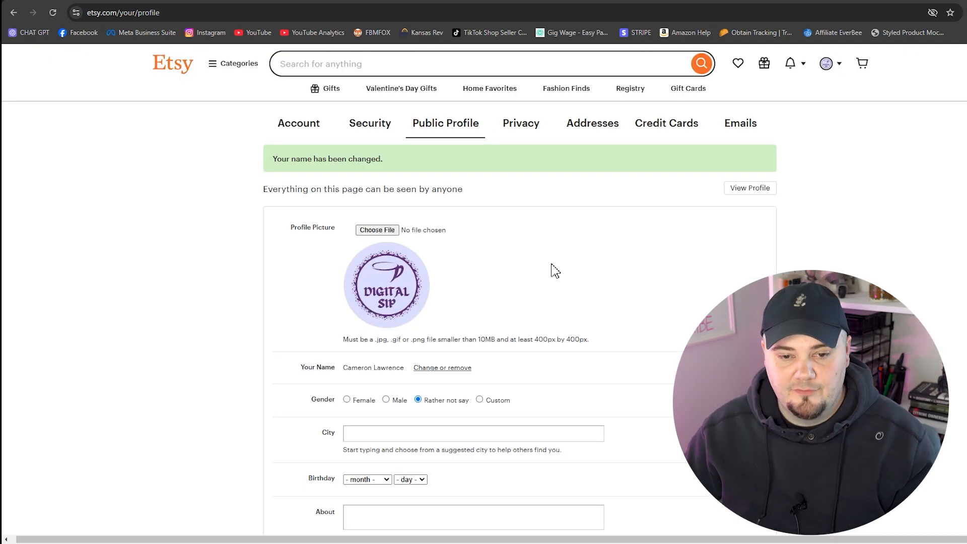
Select Male as the profile gender and save the public profile settings
scroll(554, 270, down, 1)
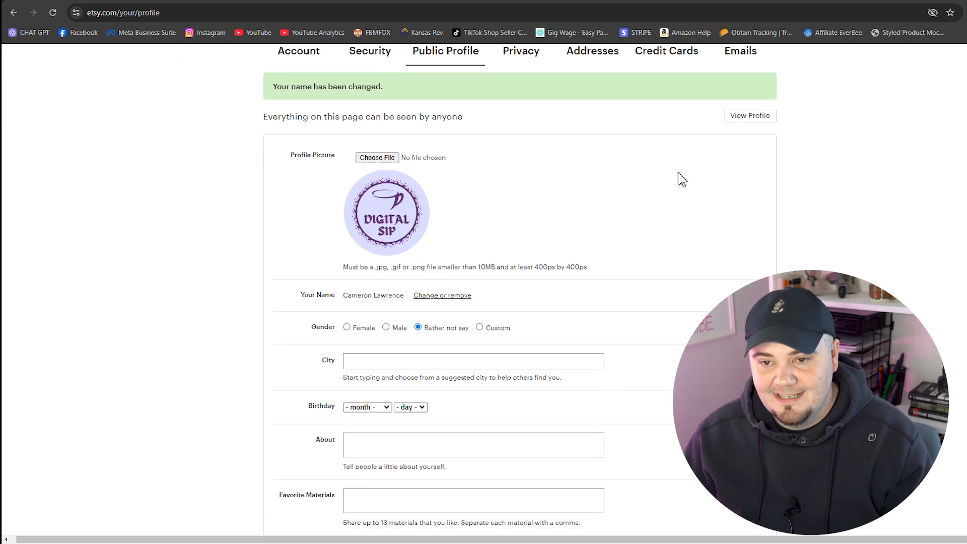
scroll(667, 199, down, 1)
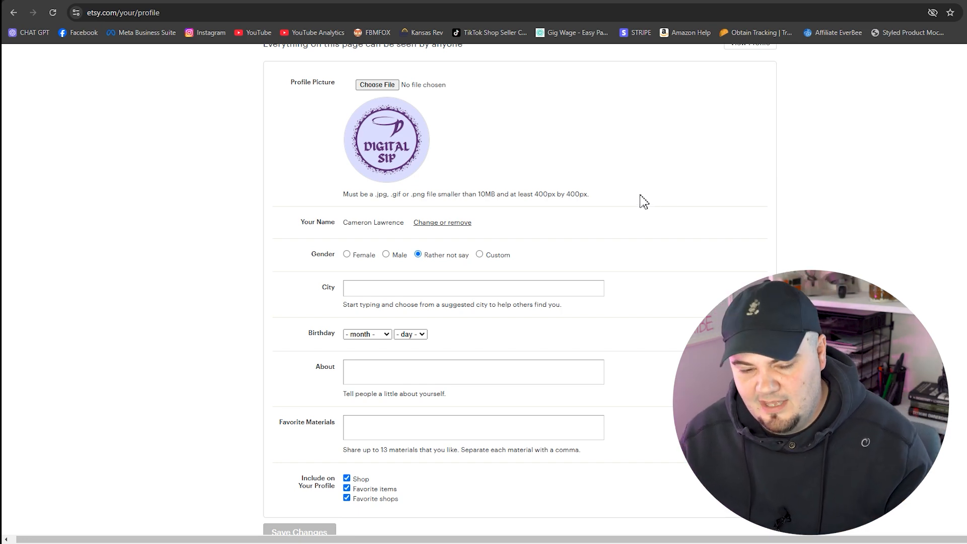
click(386, 254)
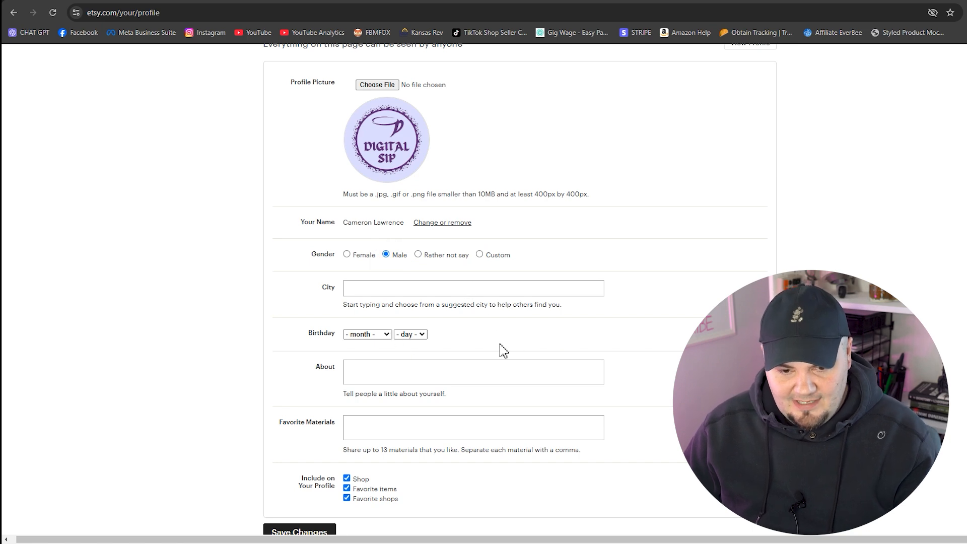
scroll(363, 247, down, 3)
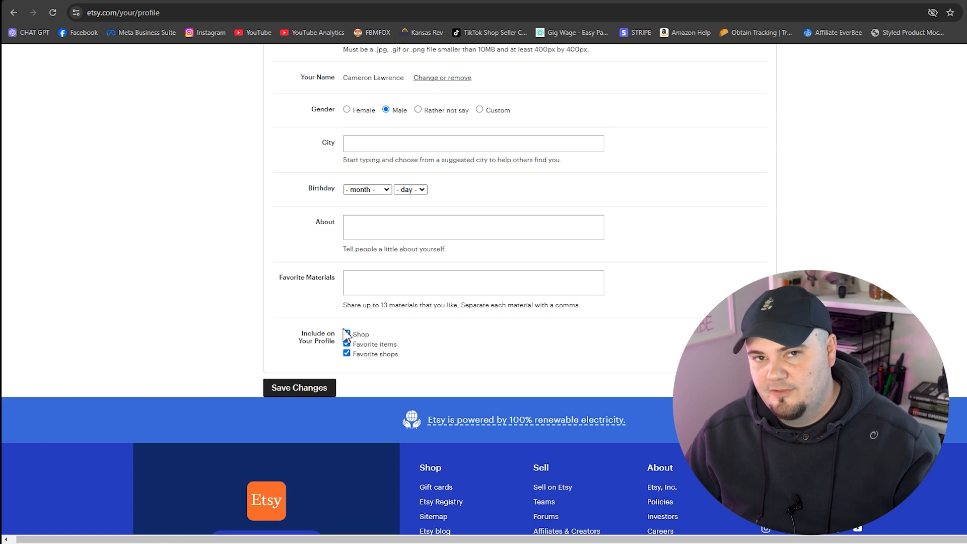
click(300, 395)
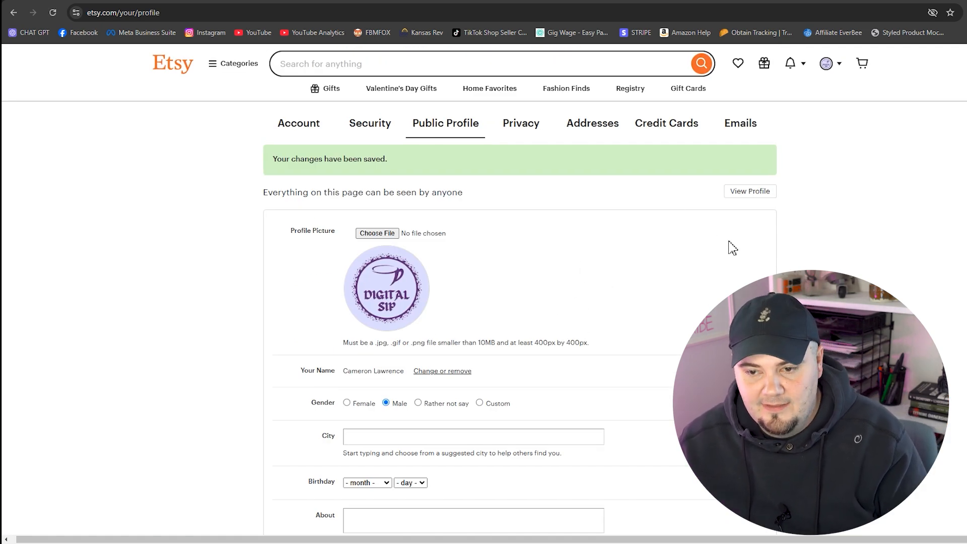
scroll(738, 270, down, 3)
scroll(738, 269, up, 3)
From the public profile, choose Sell on Etsy in the account menu to begin shop setup
click(761, 192)
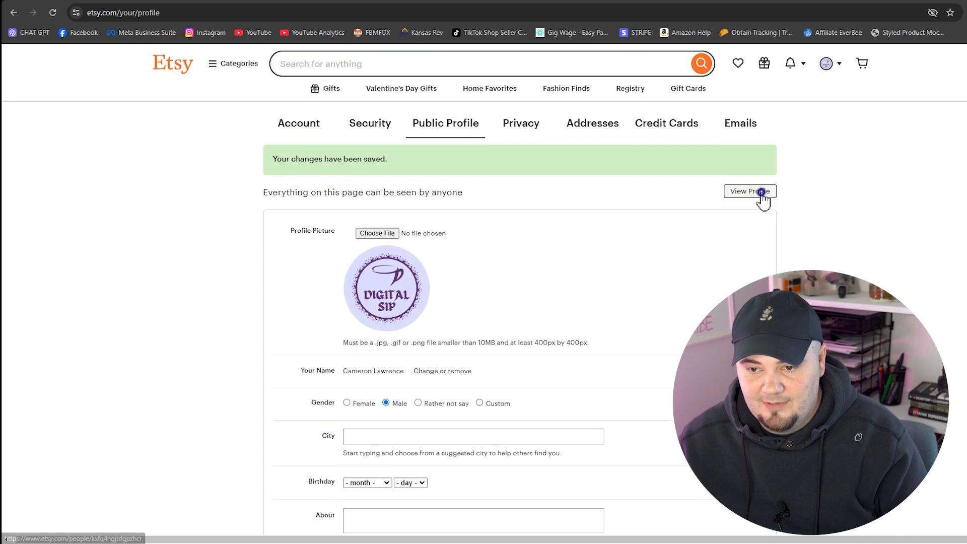
click(840, 66)
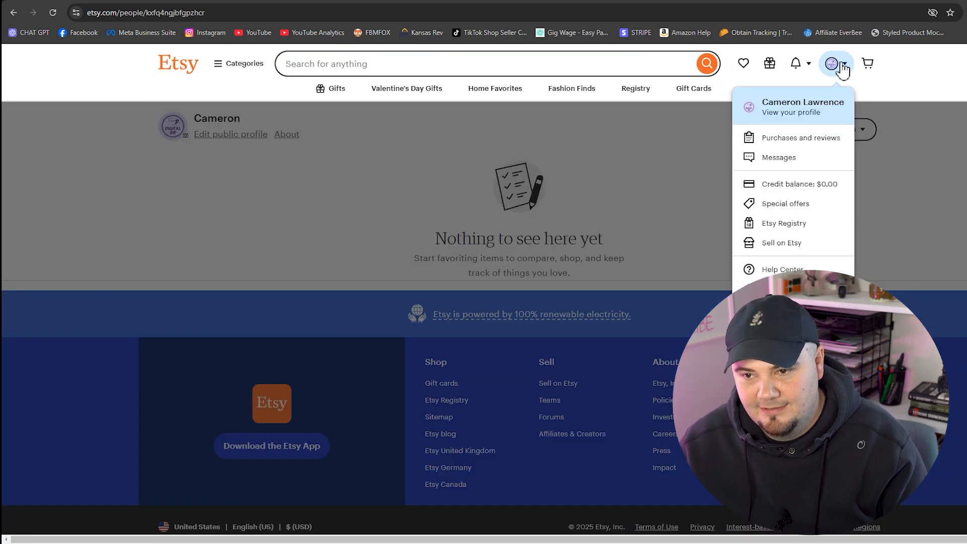
click(840, 68)
click(842, 68)
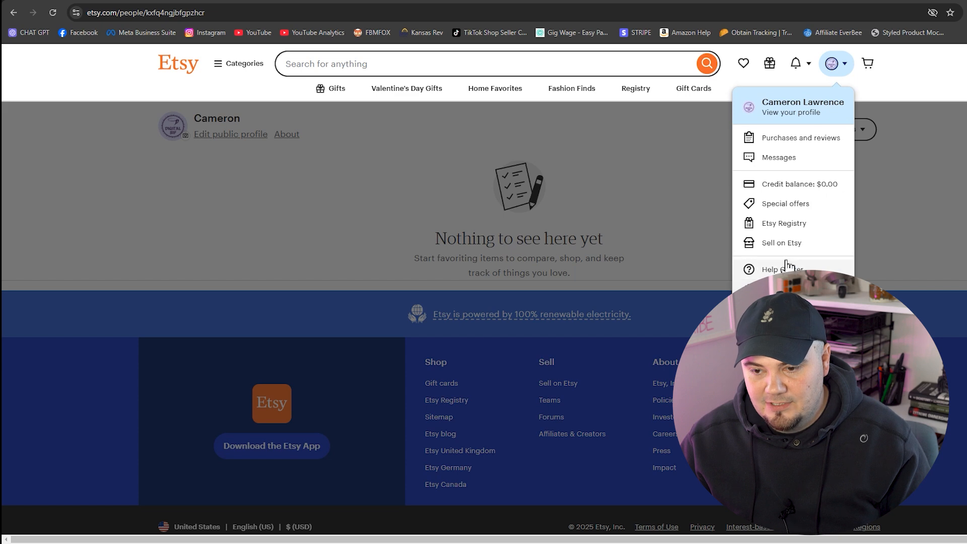
click(812, 246)
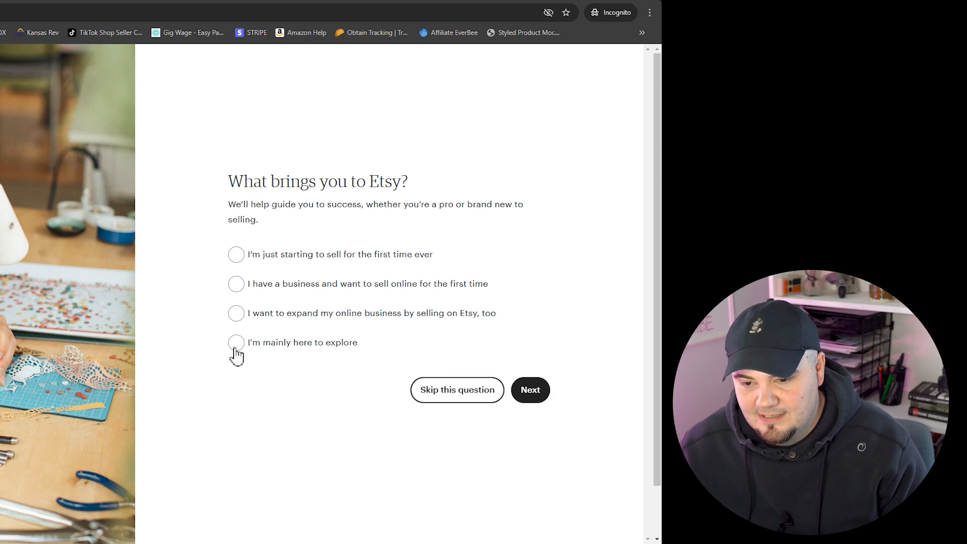
Answer first-time seller, skip the learning-topics question, and start the shop
click(235, 258)
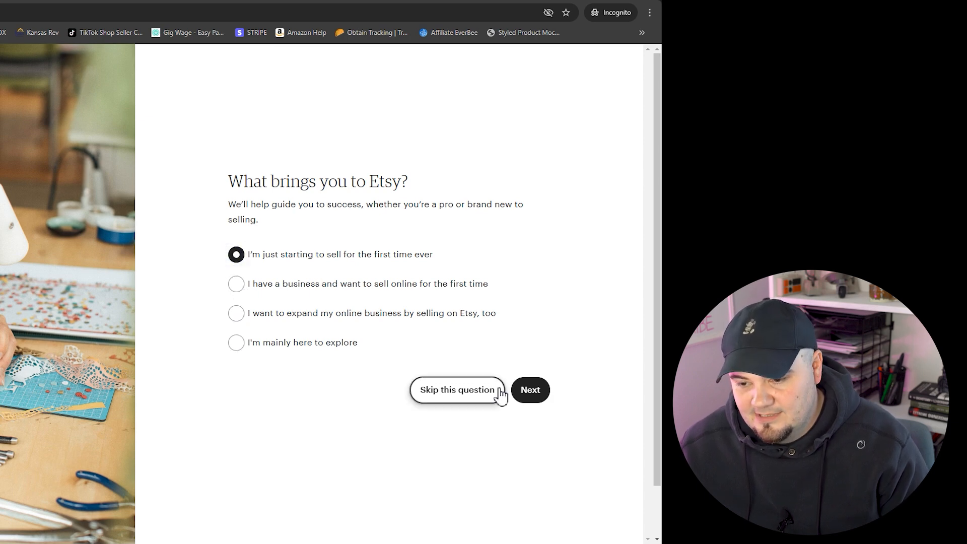
click(530, 395)
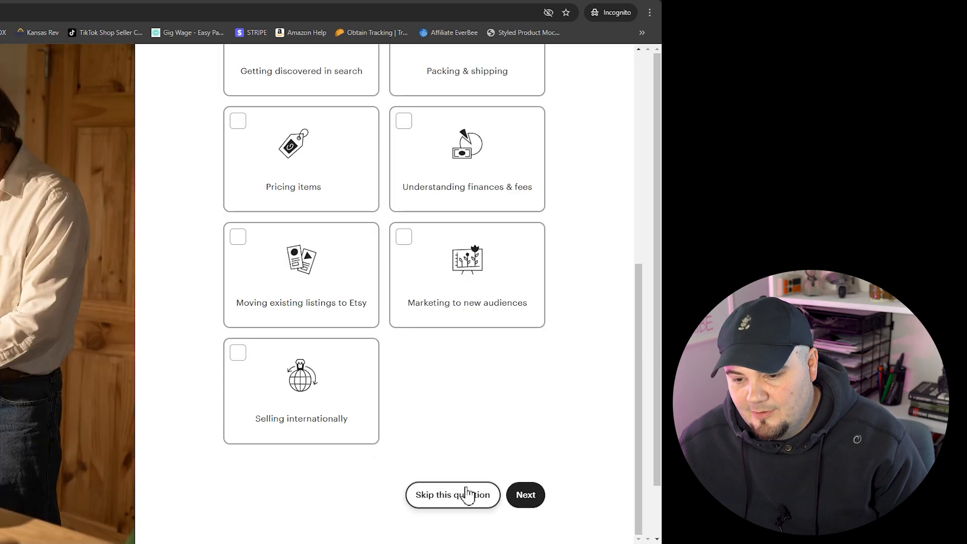
click(461, 497)
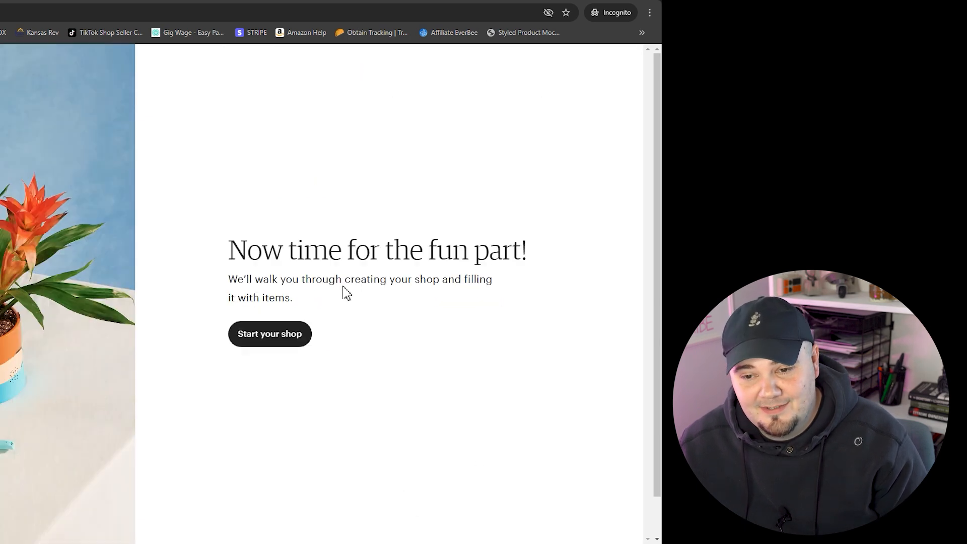
click(280, 337)
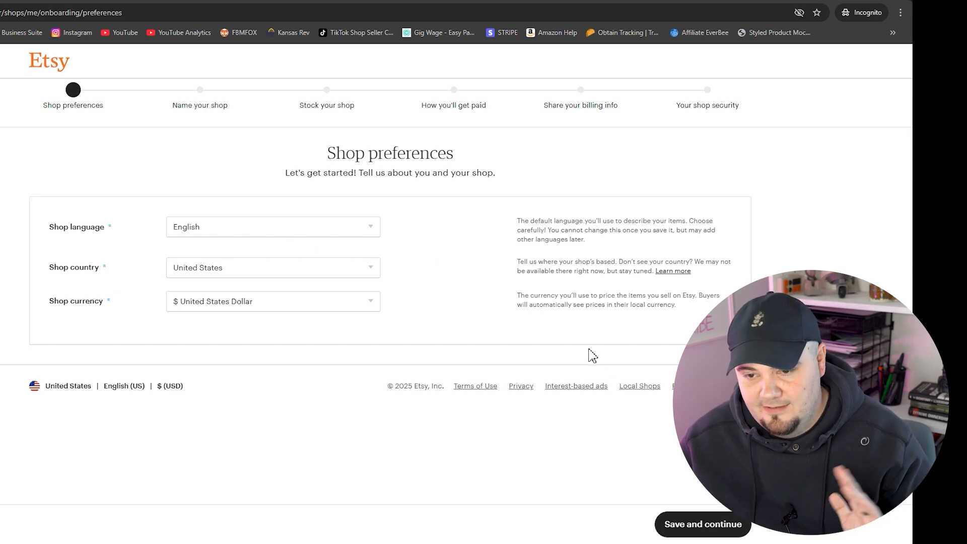
Keep English, United States and US dollar preferences, and name the shop DigitalSipStudioShop
click(700, 525)
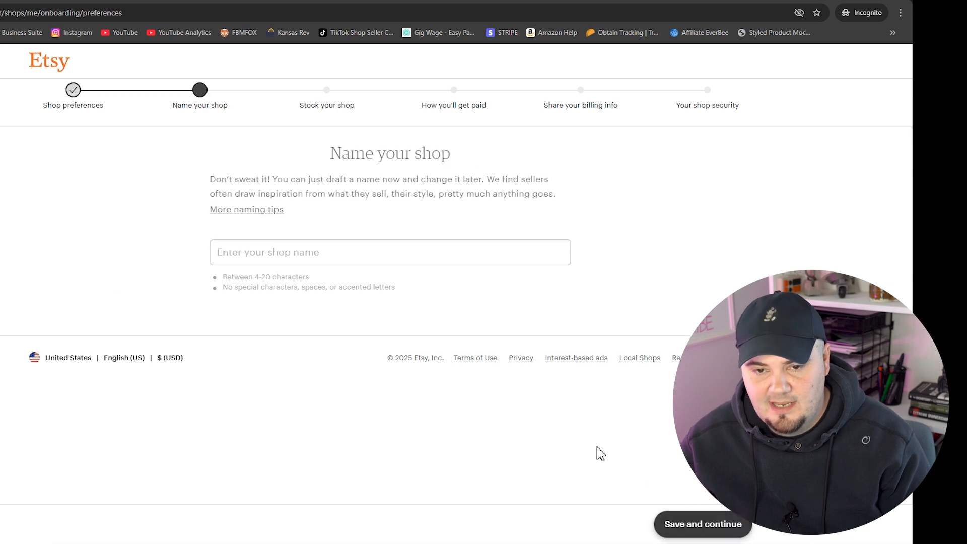
click(355, 254)
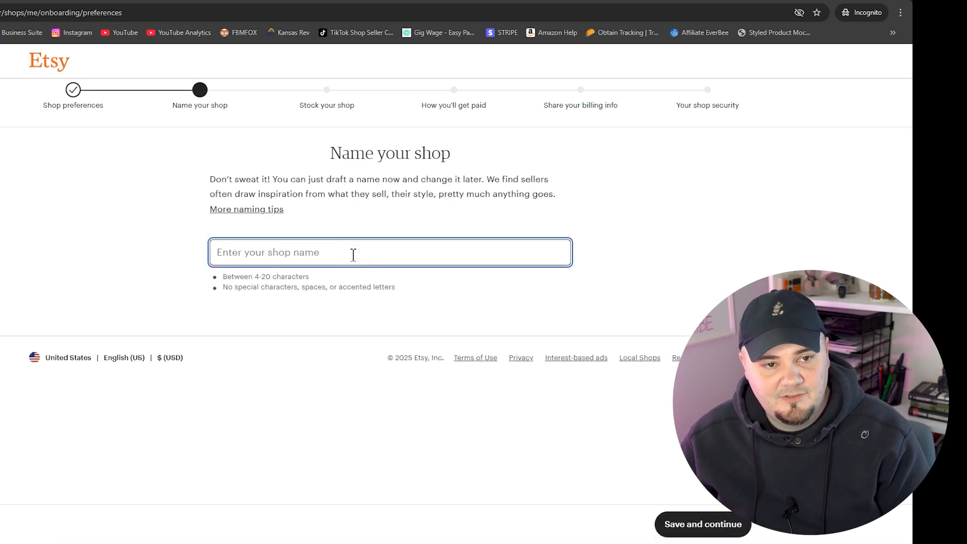
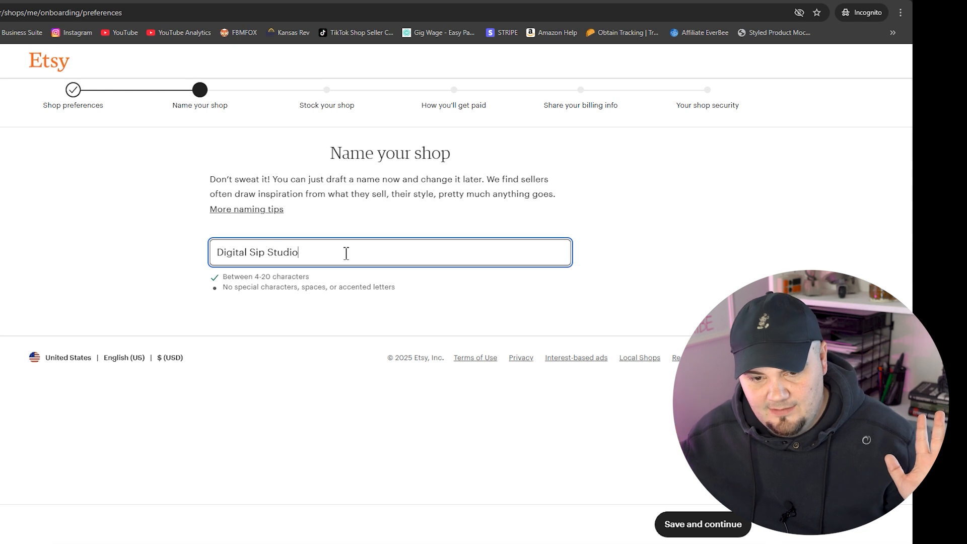
click(270, 252)
key(BackSpace)
click(253, 251)
key(BackSpace)
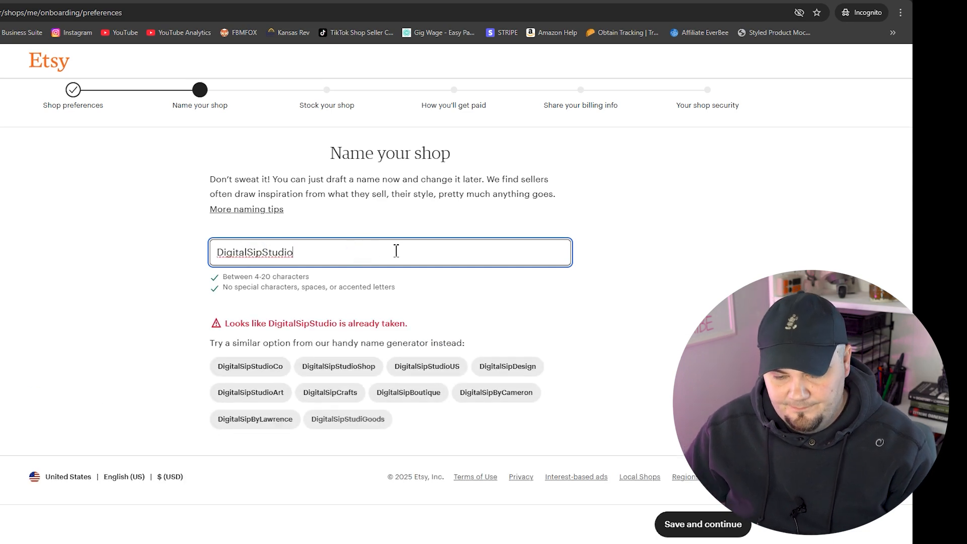
text(Shop)
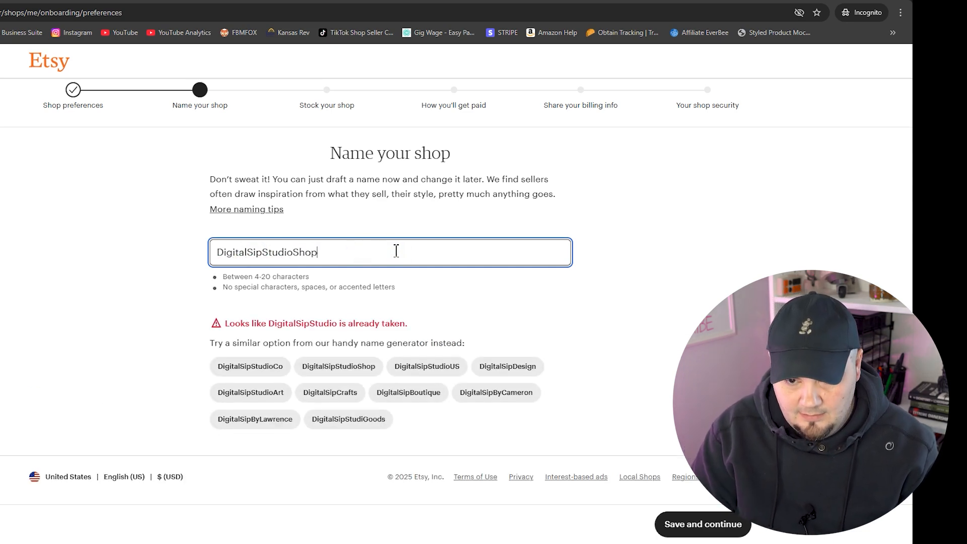
click(610, 262)
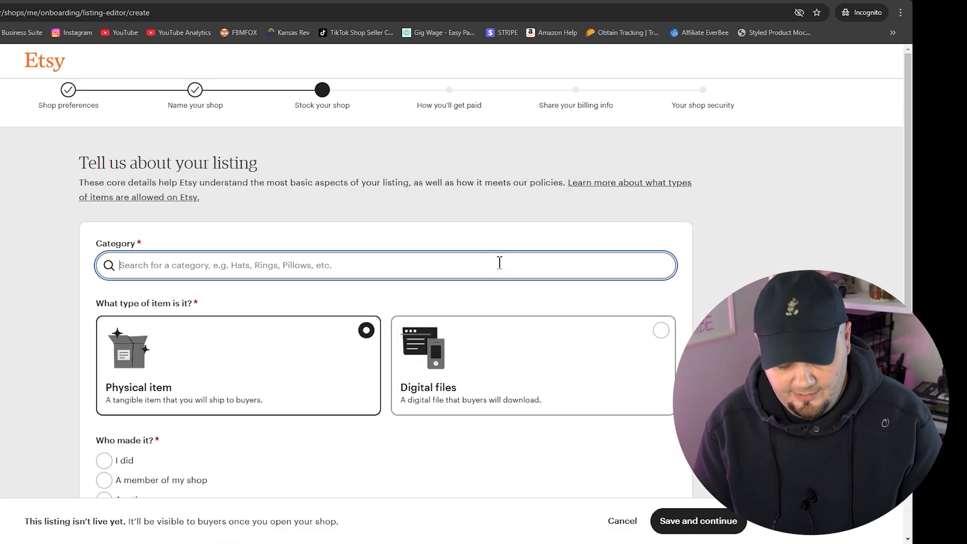
Set the listing category to Digital and mark the item as digital files
text(Digital)
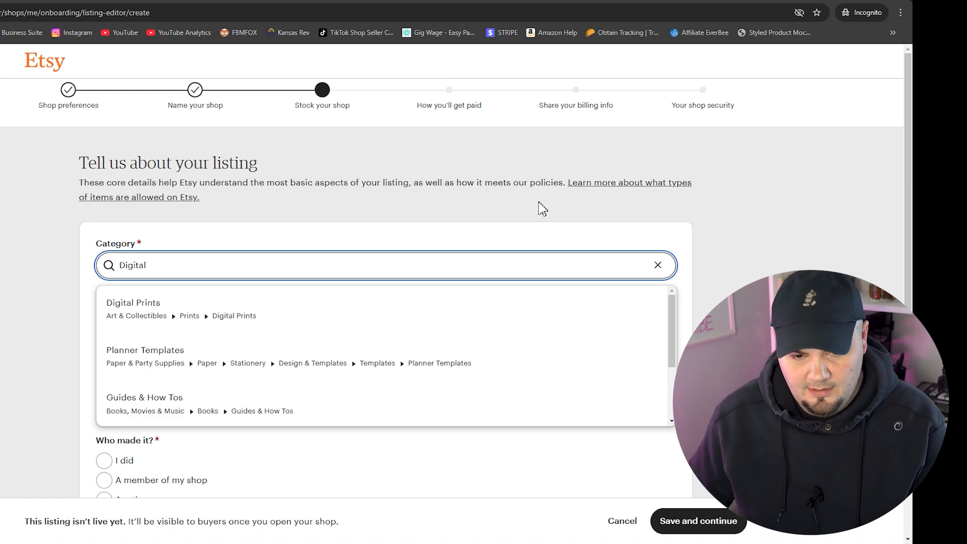
text( Files)
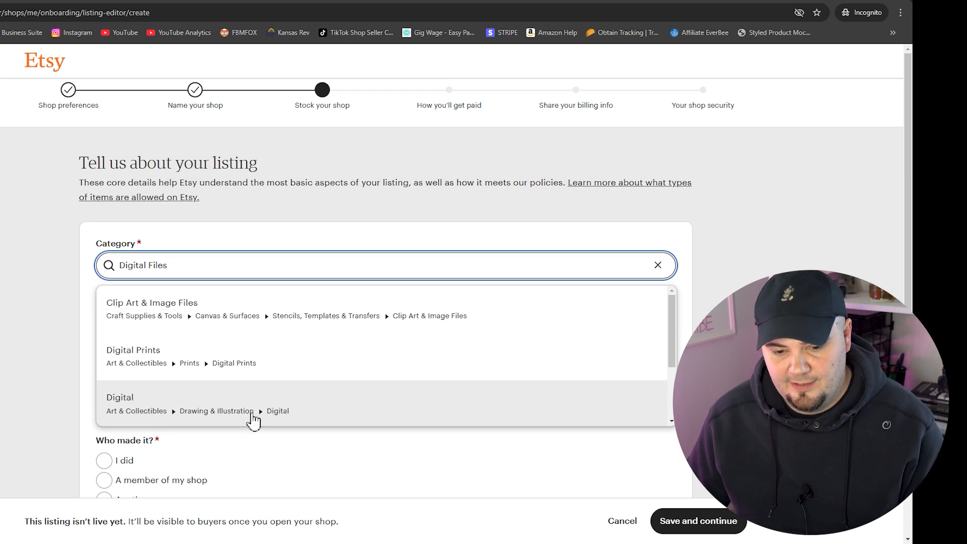
click(253, 410)
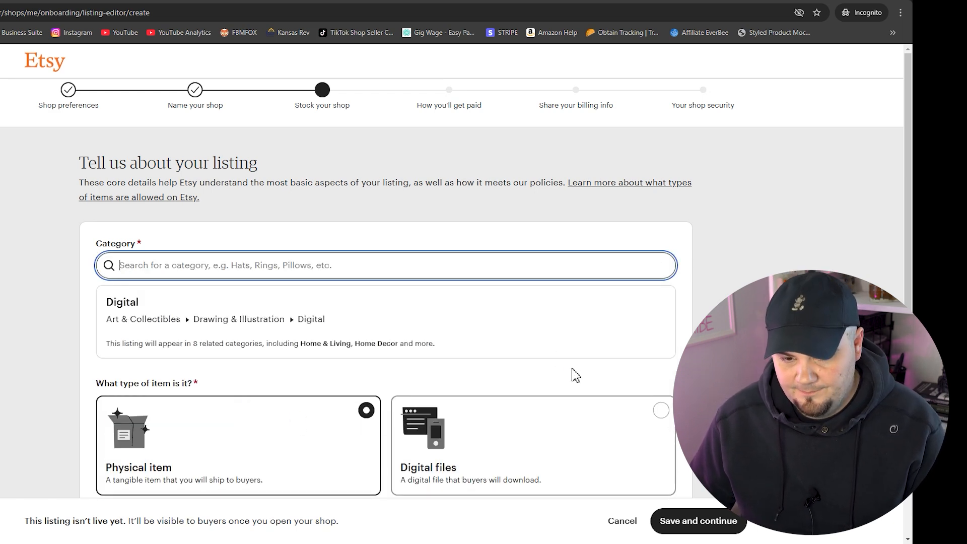
scroll(624, 342, down, 3)
click(661, 265)
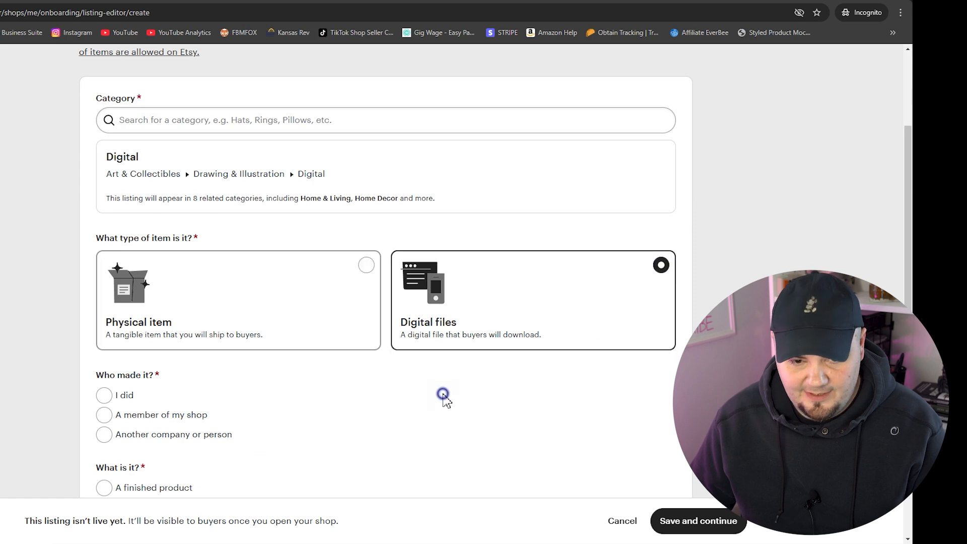
Record it as a finished product I made in 2020 - 2025, created by me, and continue
scroll(431, 400, down, 1)
scroll(431, 400, down, 3)
click(105, 250)
click(293, 273)
scroll(296, 276, down, 3)
click(104, 198)
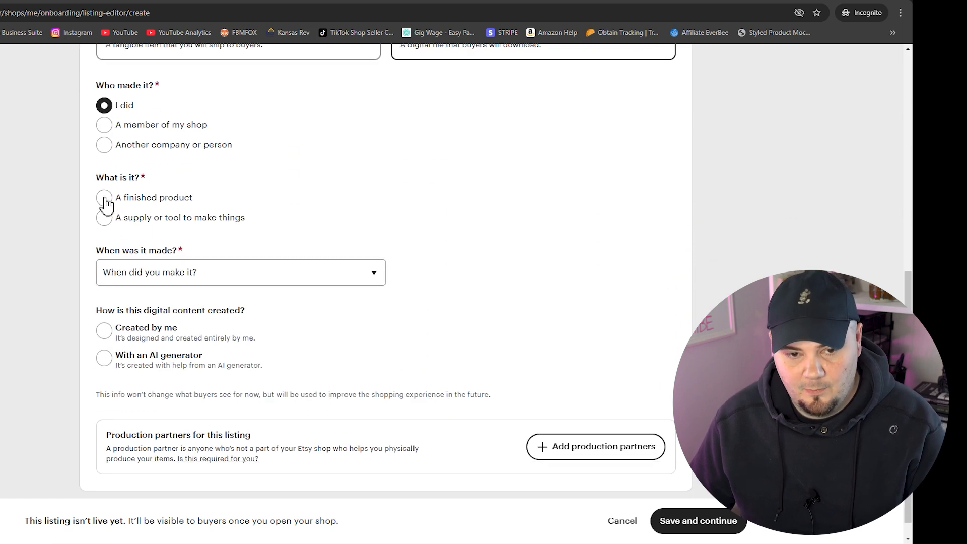
click(346, 205)
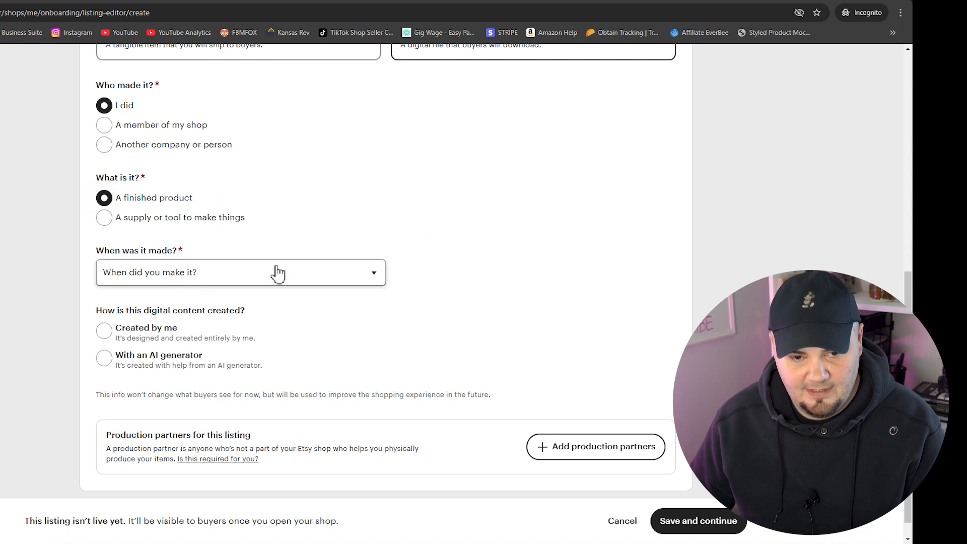
click(334, 279)
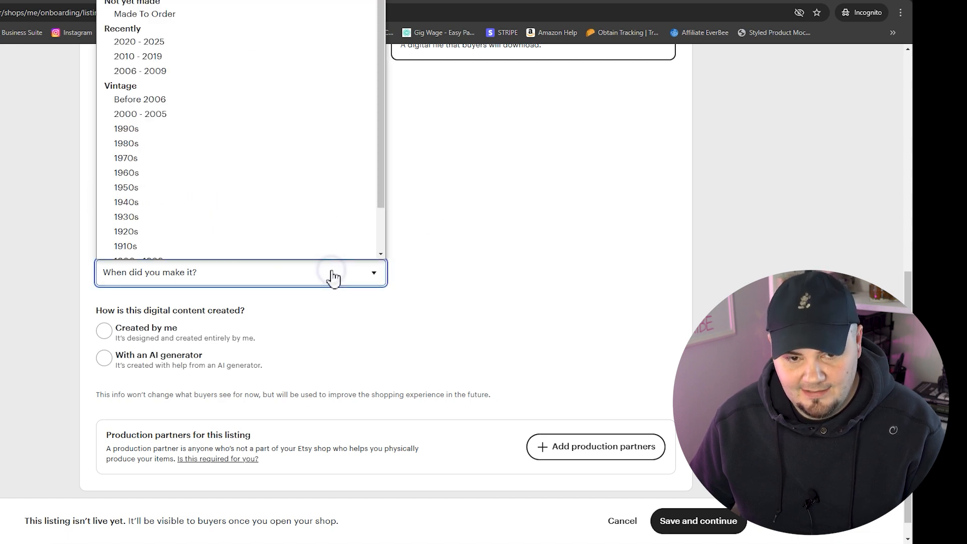
click(140, 34)
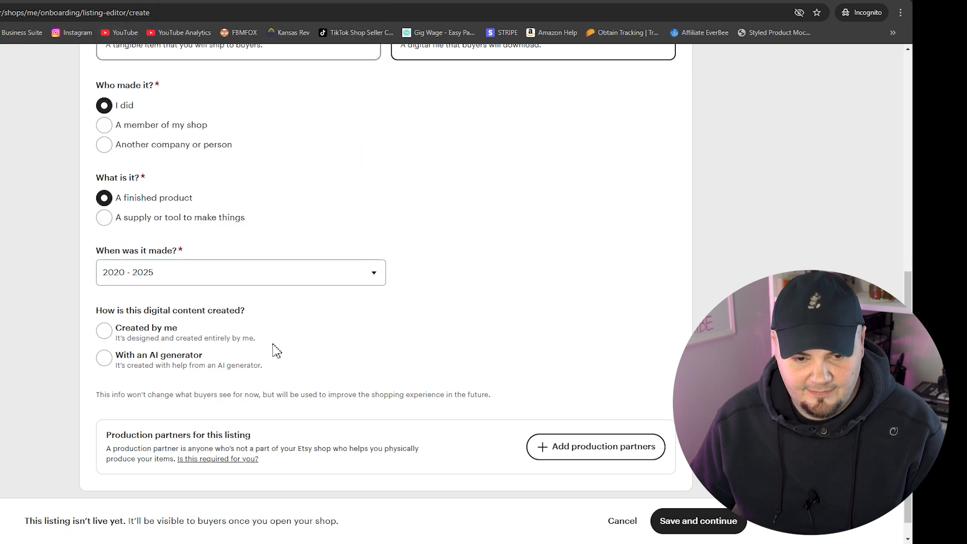
click(104, 332)
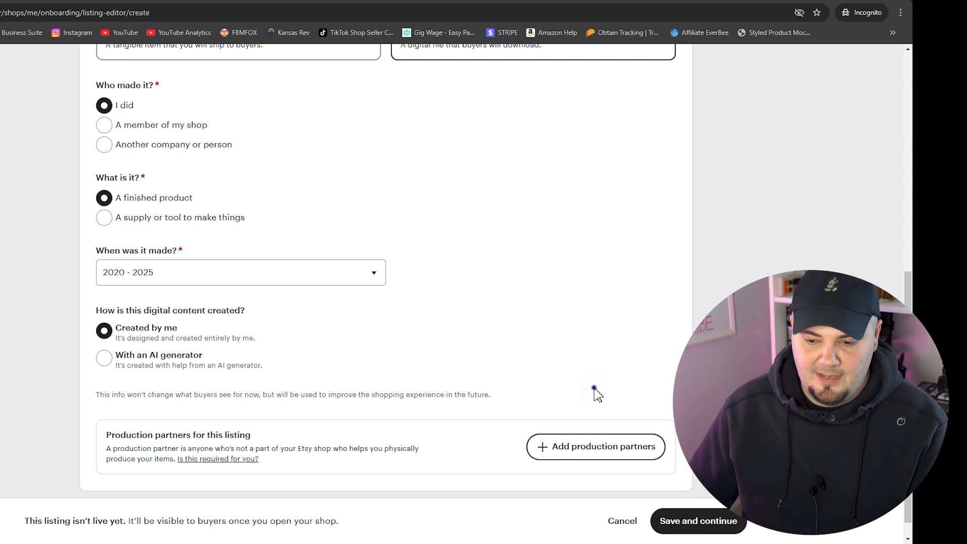
click(703, 522)
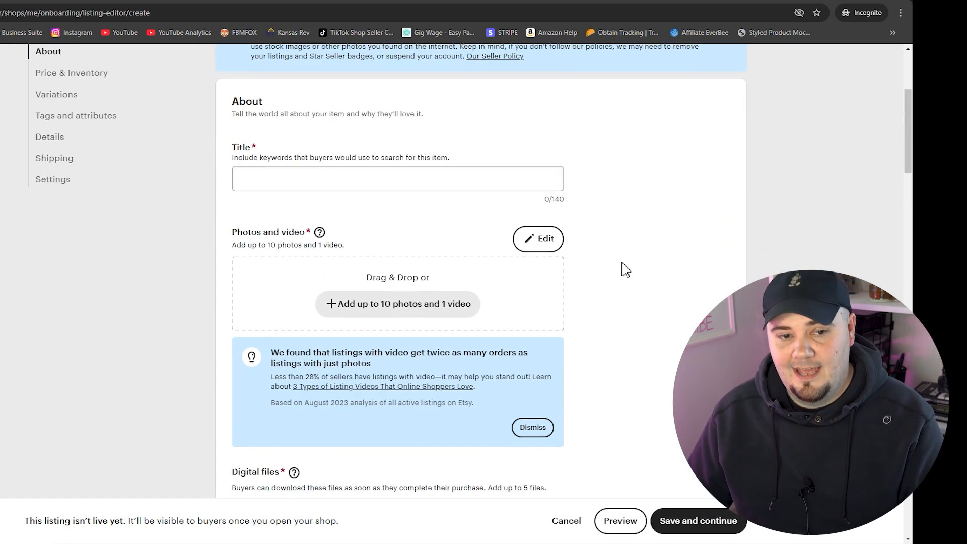
Enter 'Shop Logo Design' as the listing title, correcting the misspelled 'Segisn'
scroll(624, 270, up, 1)
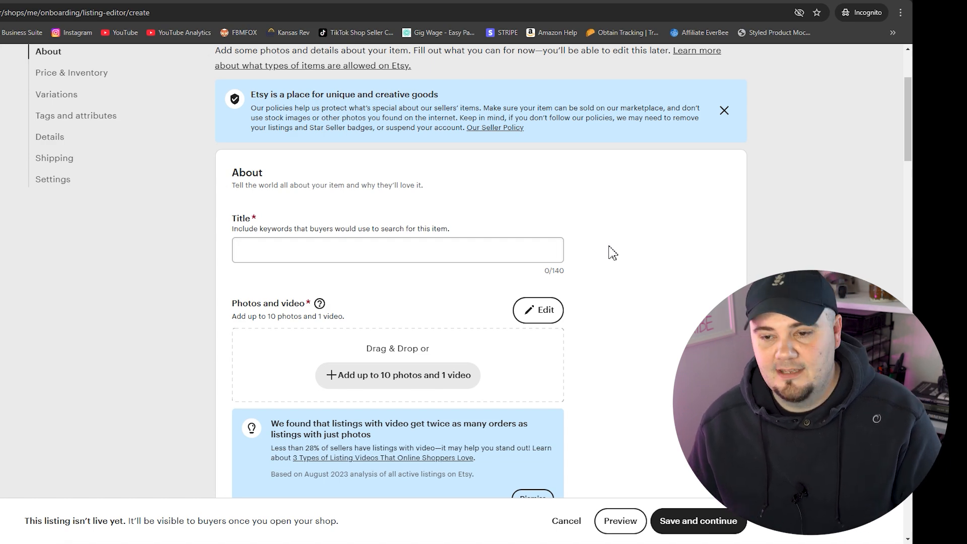
click(352, 249)
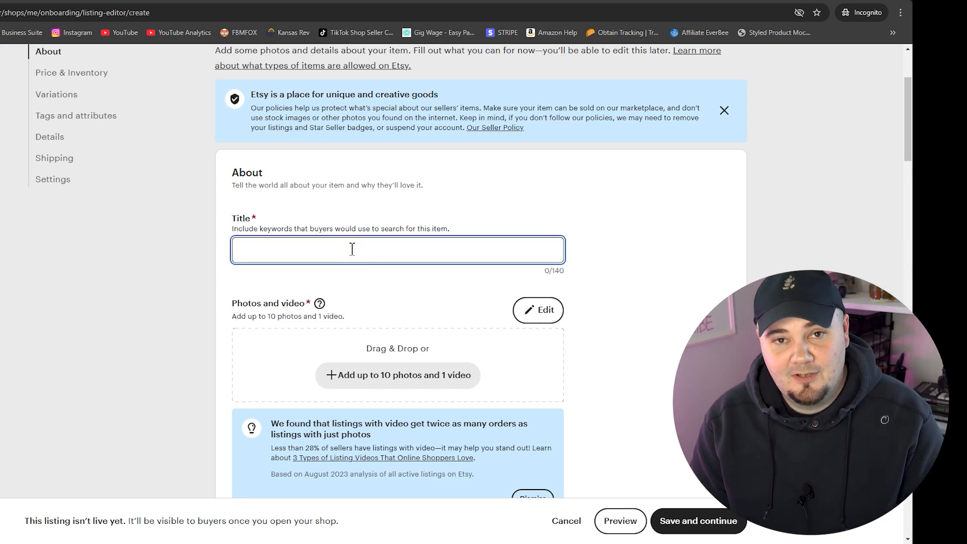
text(Shop Logo Segisn)
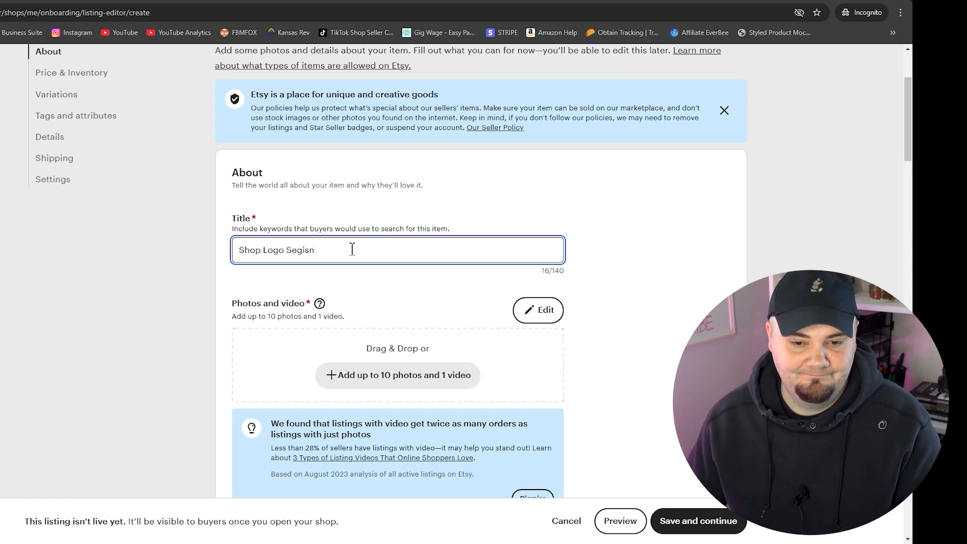
drag(332, 251, 288, 250)
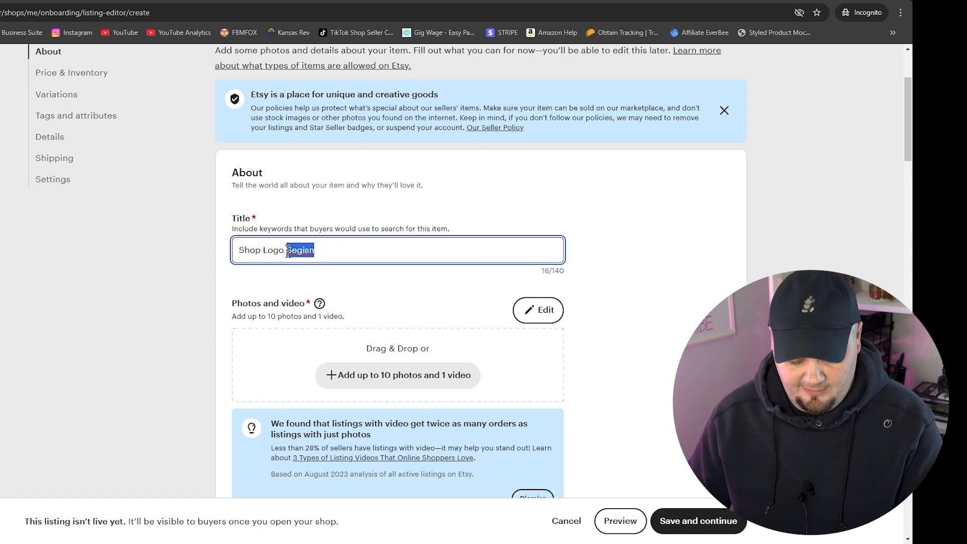
text(Desi)
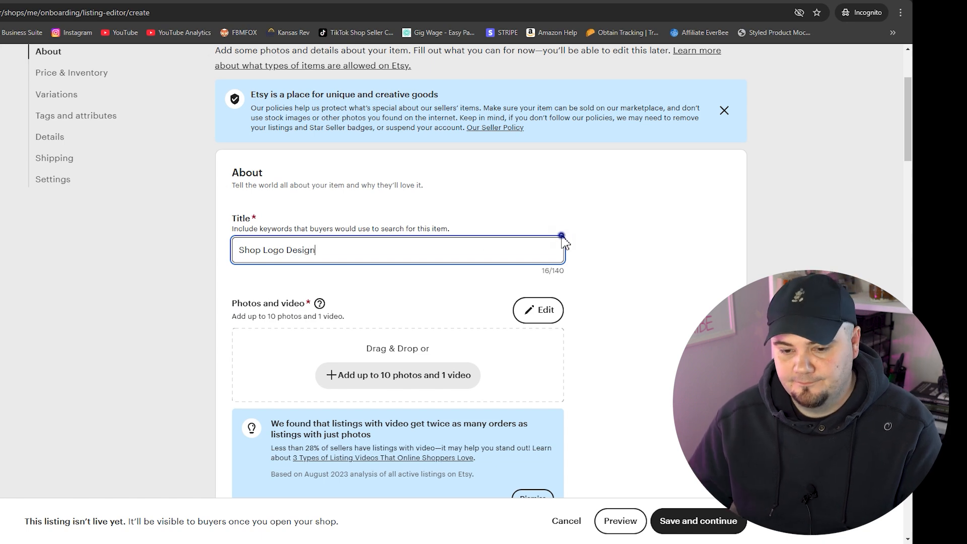
click(562, 237)
Add the DIGITAL SIP logo image from Downloads as the listing's primary photo
scroll(615, 265, down, 3)
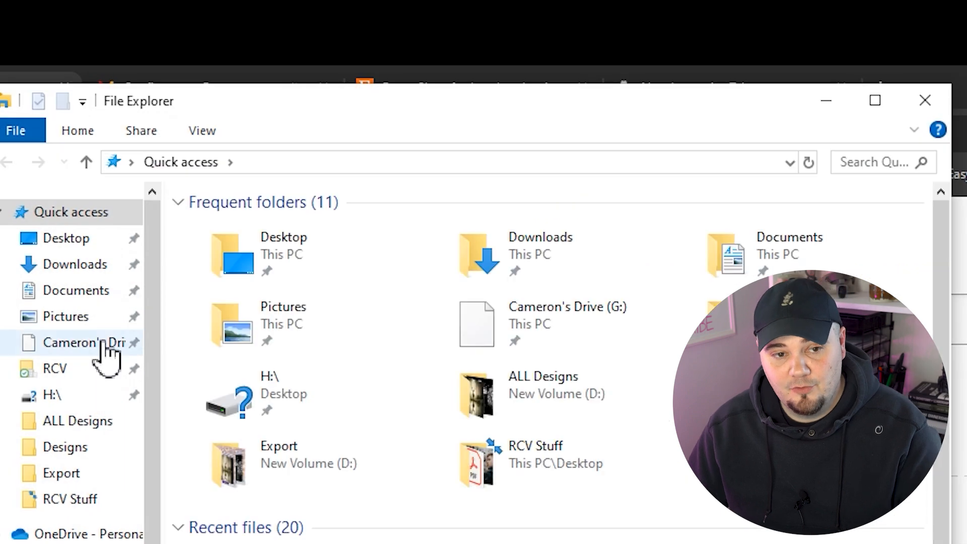
click(73, 260)
click(221, 292)
drag(237, 287, 966, 543)
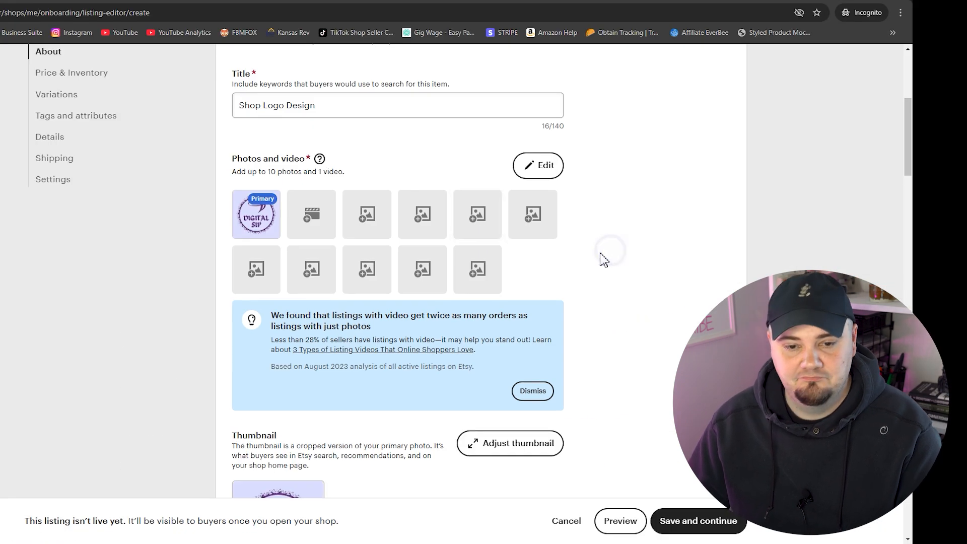
Dismiss the video tip and attach sa.png as the listing's downloadable digital file
scroll(602, 267, down, 4)
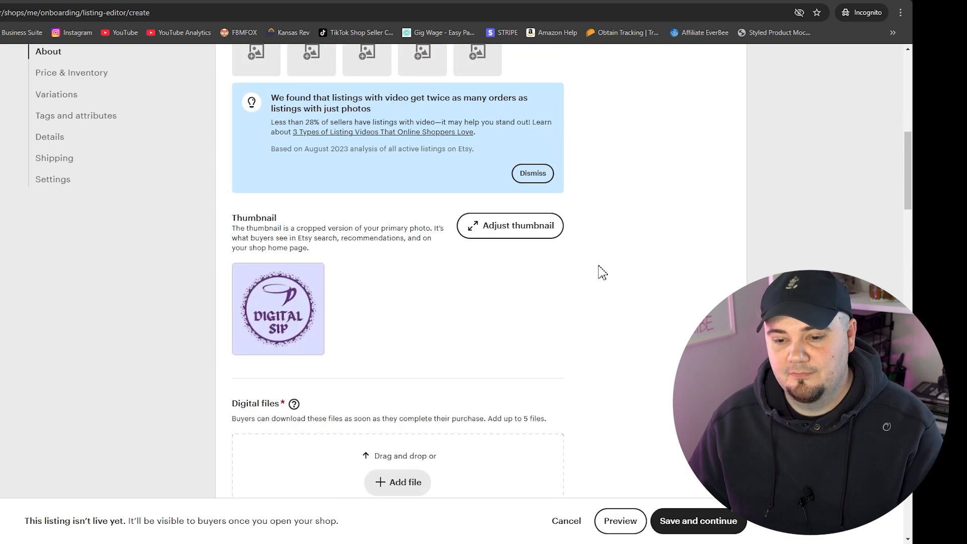
click(538, 176)
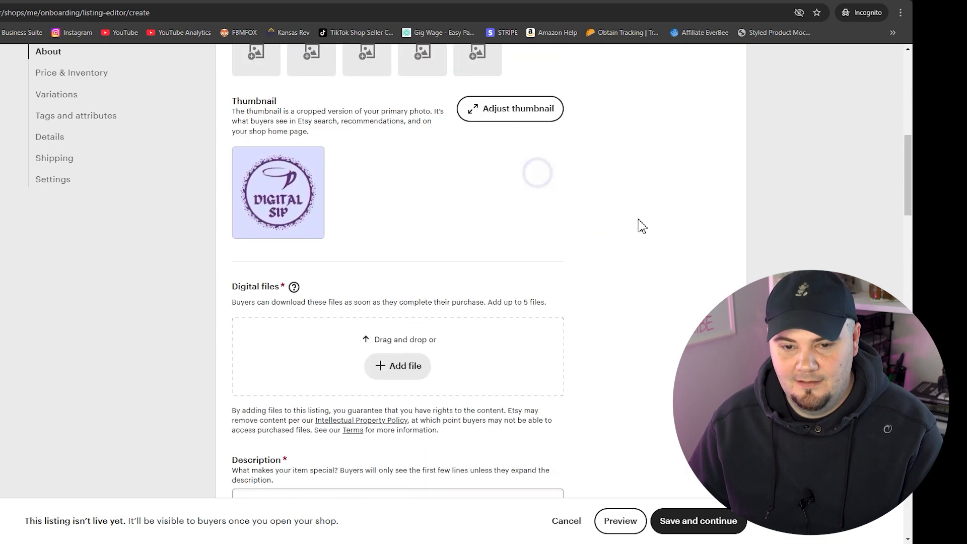
scroll(639, 224, down, 3)
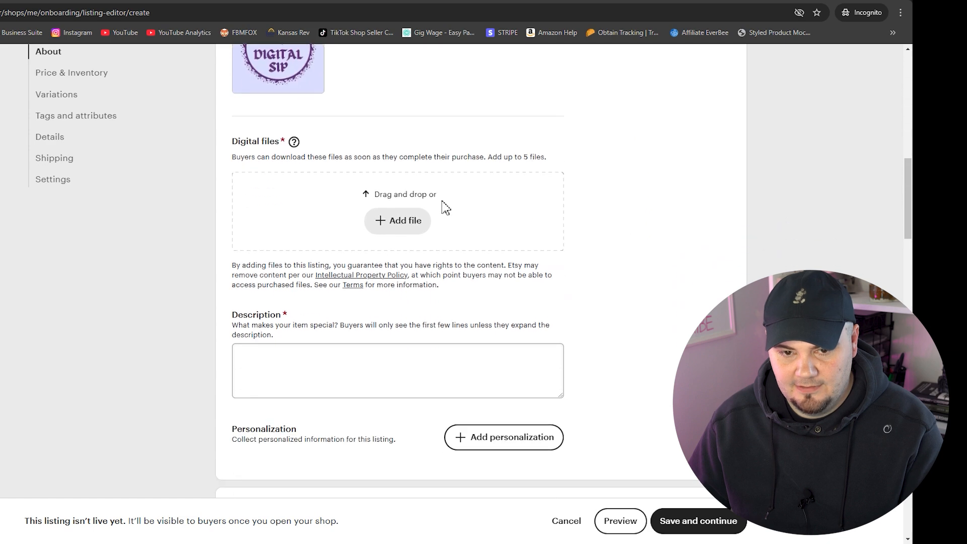
scroll(412, 222, up, 6)
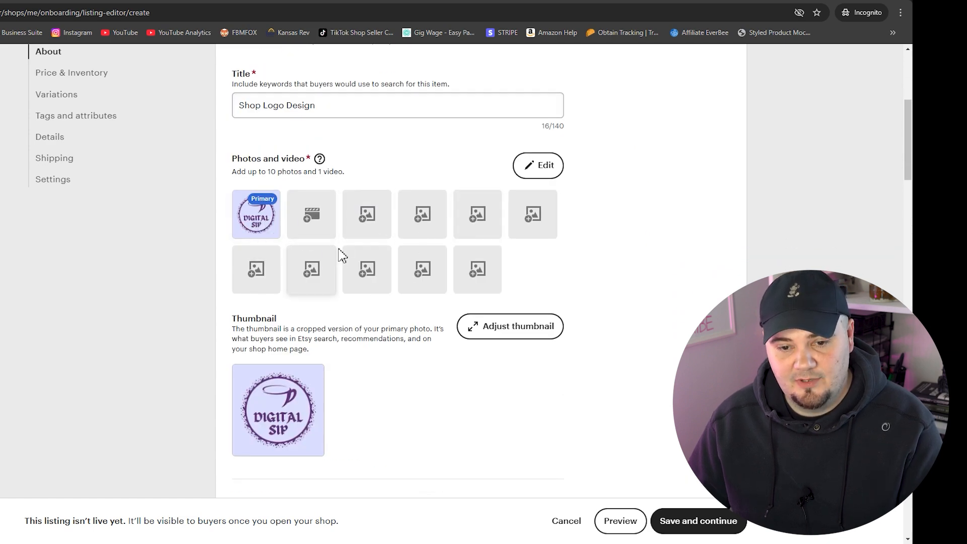
scroll(423, 257, down, 3)
scroll(427, 249, down, 3)
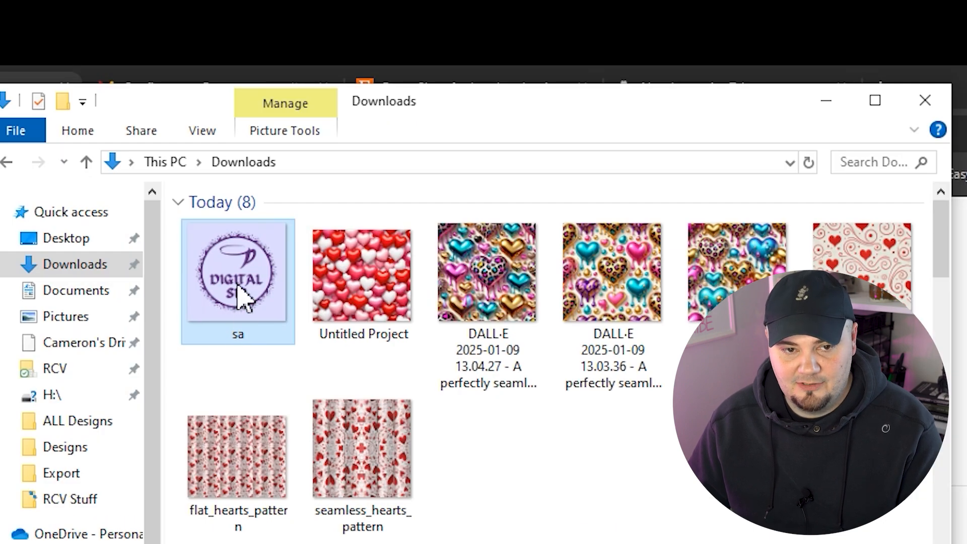
drag(237, 287, 672, 543)
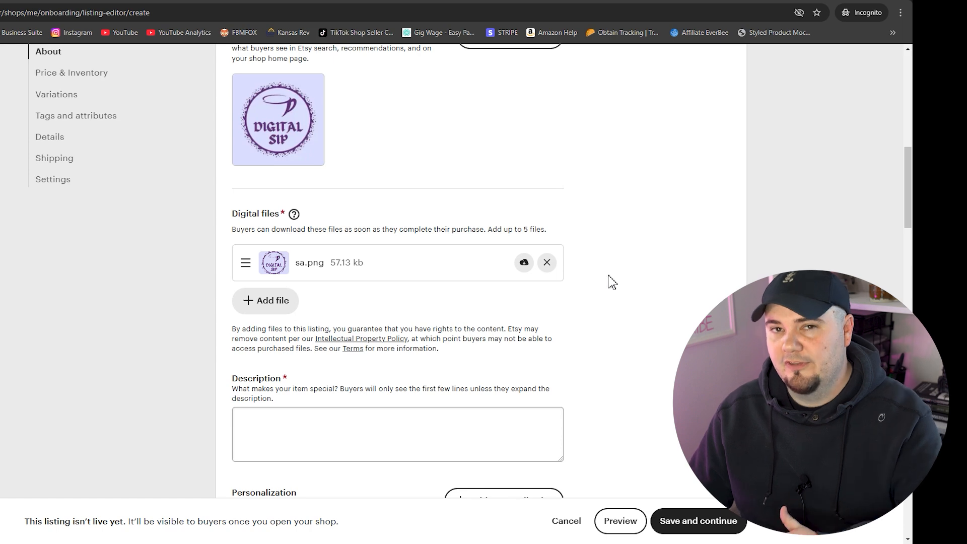
Move down to the Description field to begin writing it
click(607, 281)
scroll(609, 286, down, 4)
click(451, 217)
Write the description 'This is a digital logo for my shop'
text(This is )
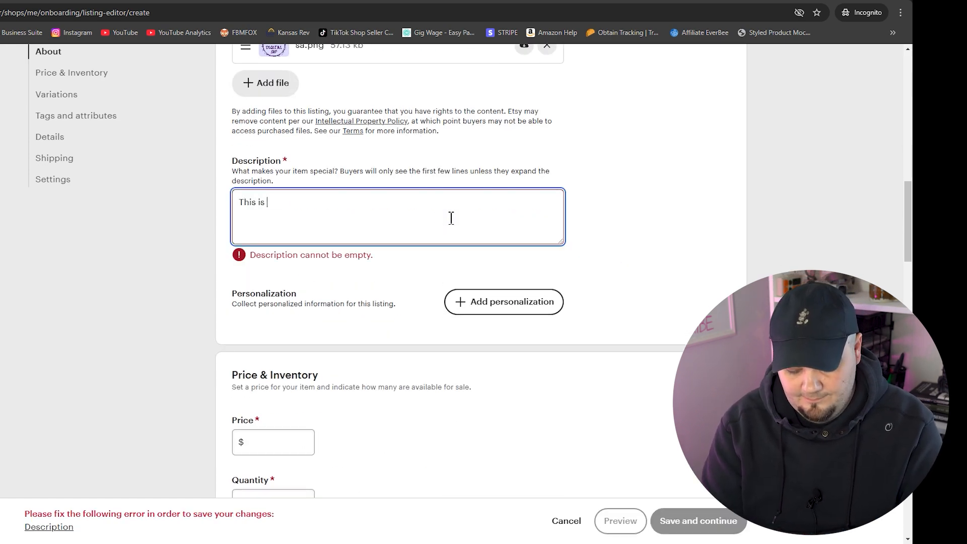
text(a digital logo for my shop)
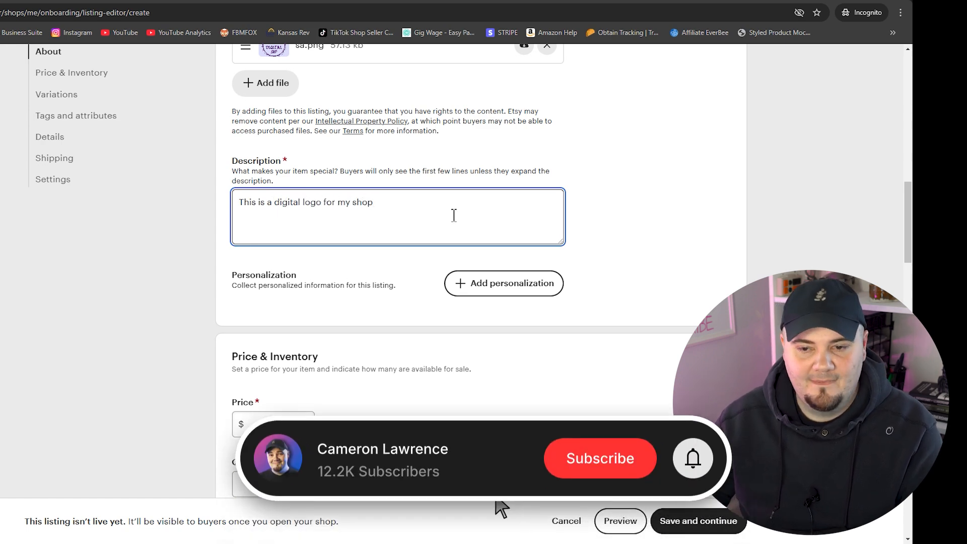
click(612, 201)
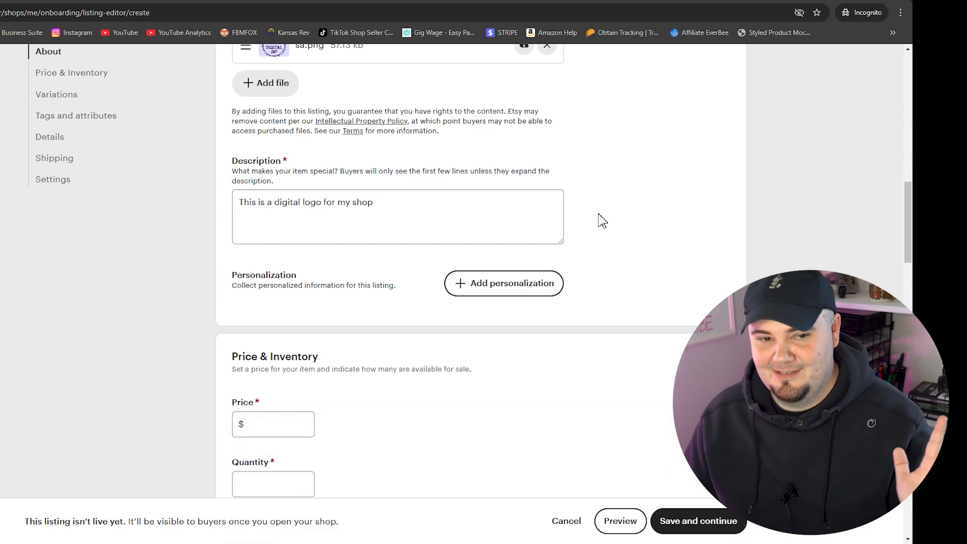
scroll(600, 218, down, 4)
Set the listing price to $1.00
click(290, 213)
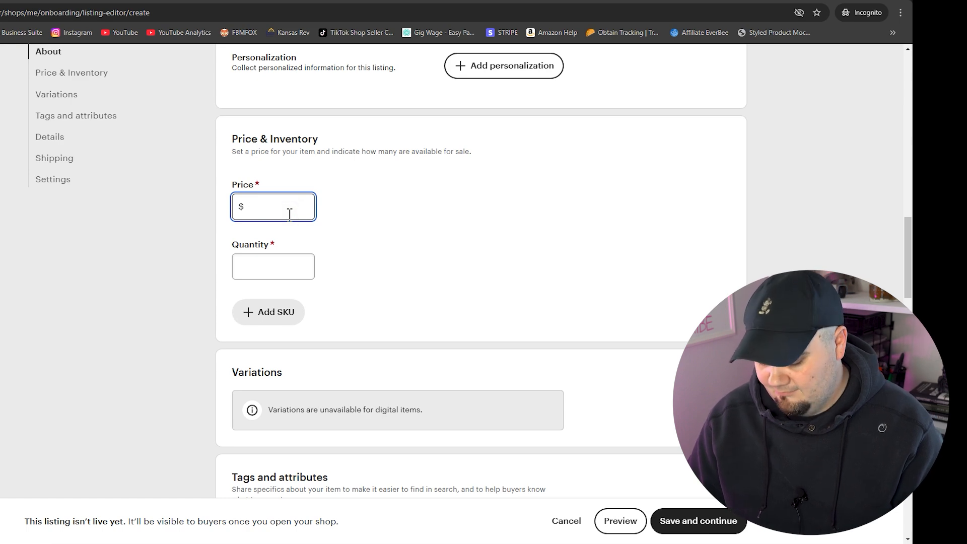
text(1)
click(428, 209)
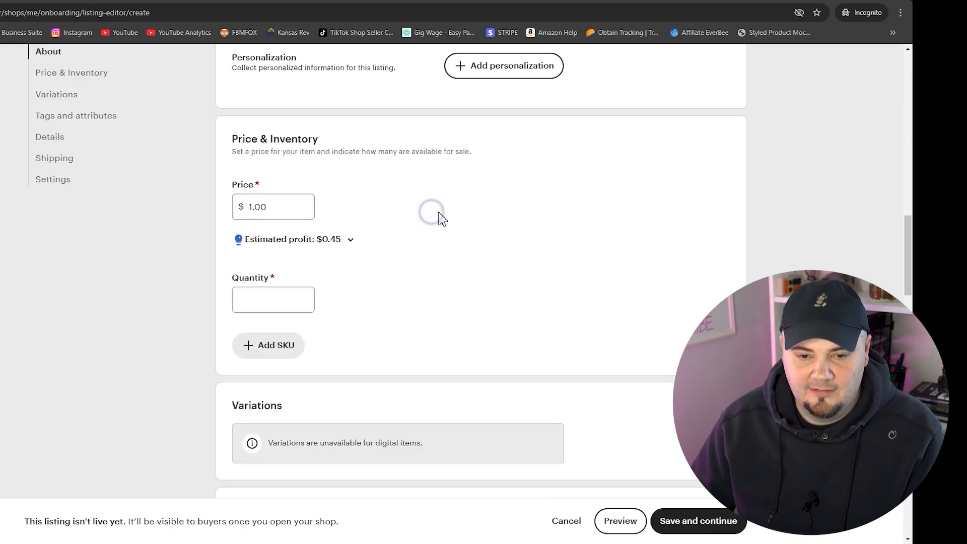
scroll(508, 239, down, 3)
Set the quantity to 90 and scroll down to the Settings section
click(289, 154)
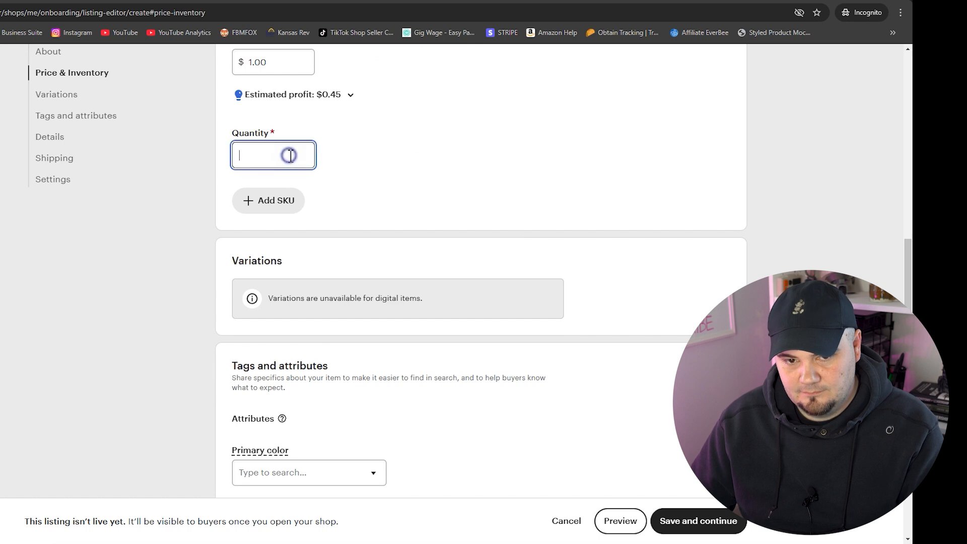
text(90)
click(440, 151)
scroll(446, 157, down, 3)
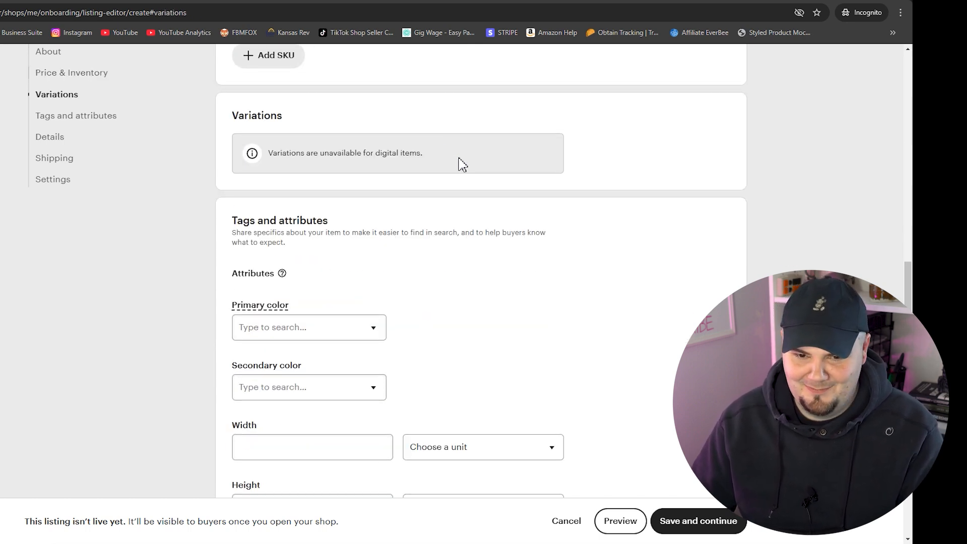
scroll(403, 297, down, 13)
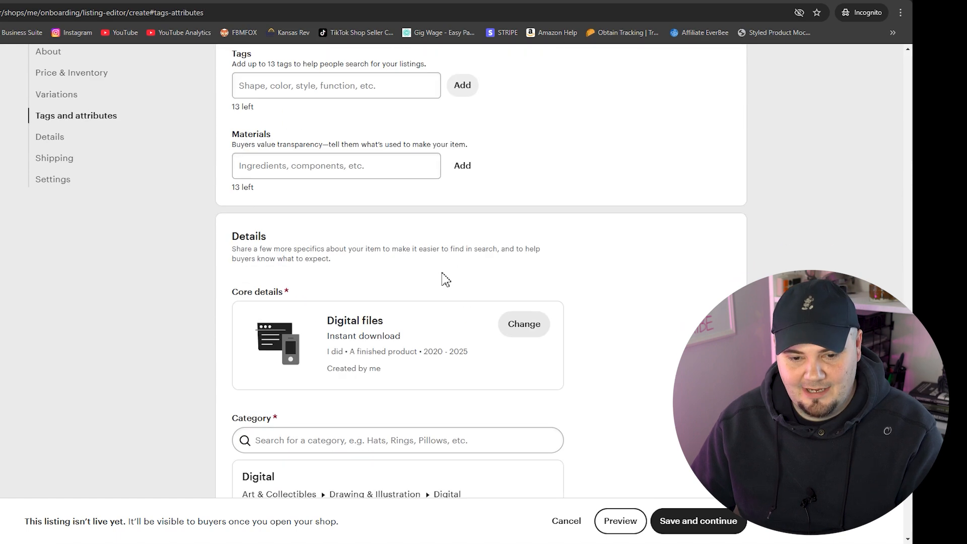
scroll(471, 276, down, 3)
scroll(545, 247, up, 1)
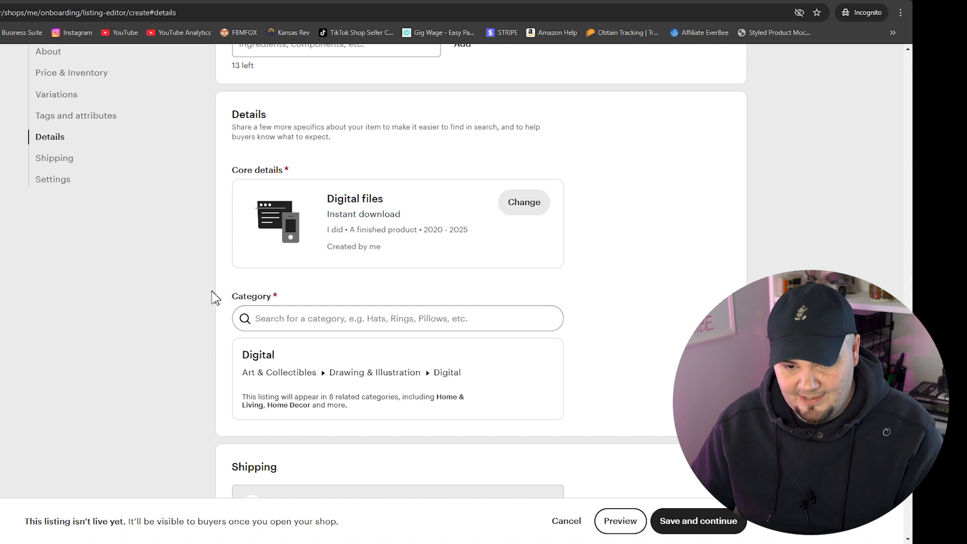
scroll(578, 332, down, 8)
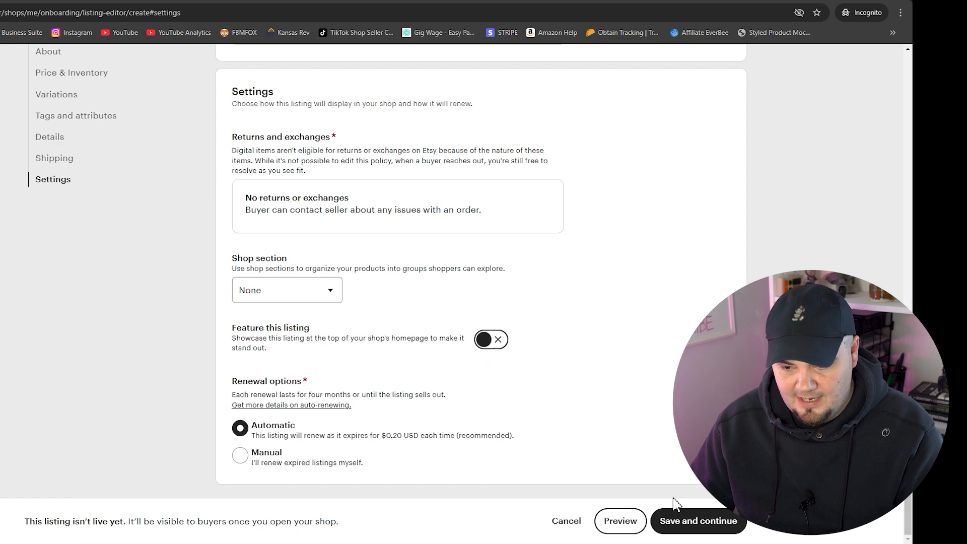
Save the Shop Logo Design listing and skip adding more listings for now
click(698, 521)
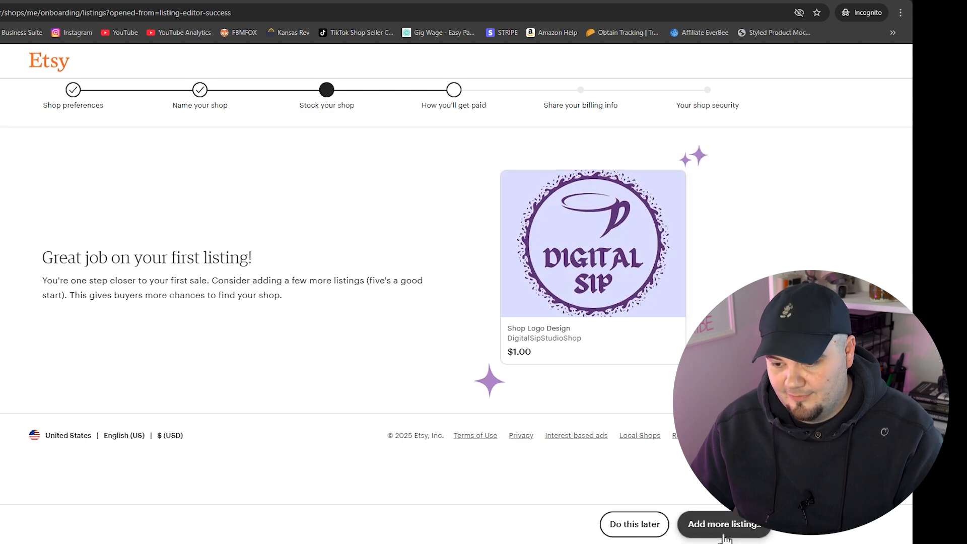
click(630, 525)
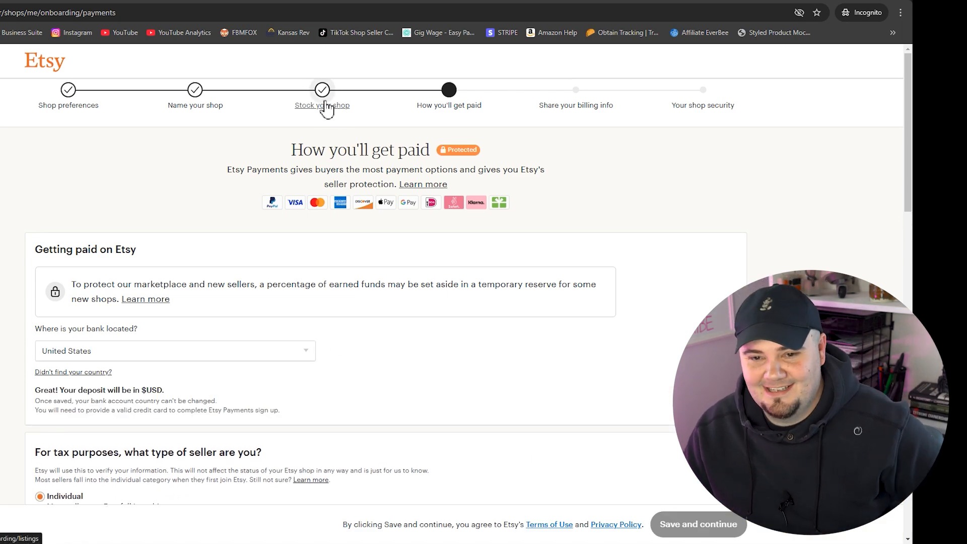
Scroll through the How you'll get paid form to review its fields
scroll(227, 352, down, 4)
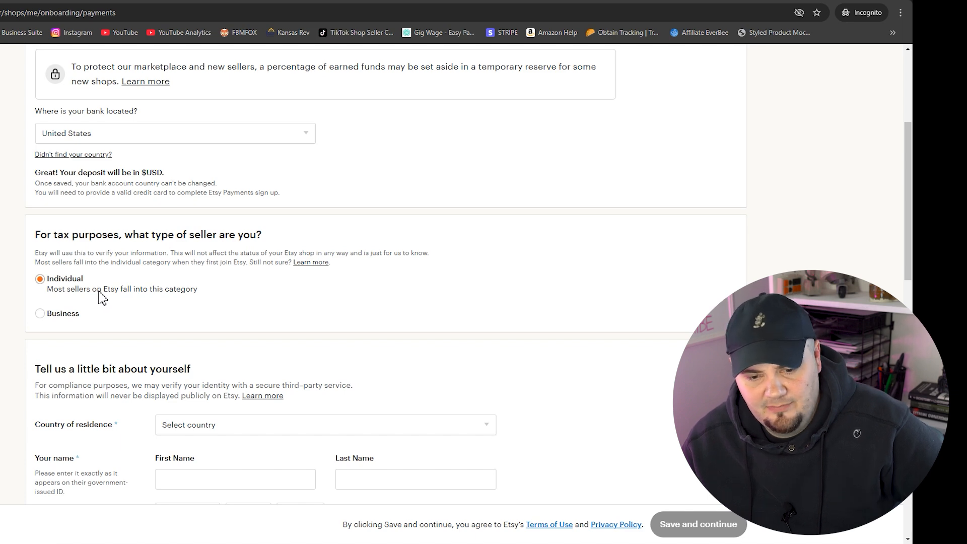
scroll(242, 326, down, 7)
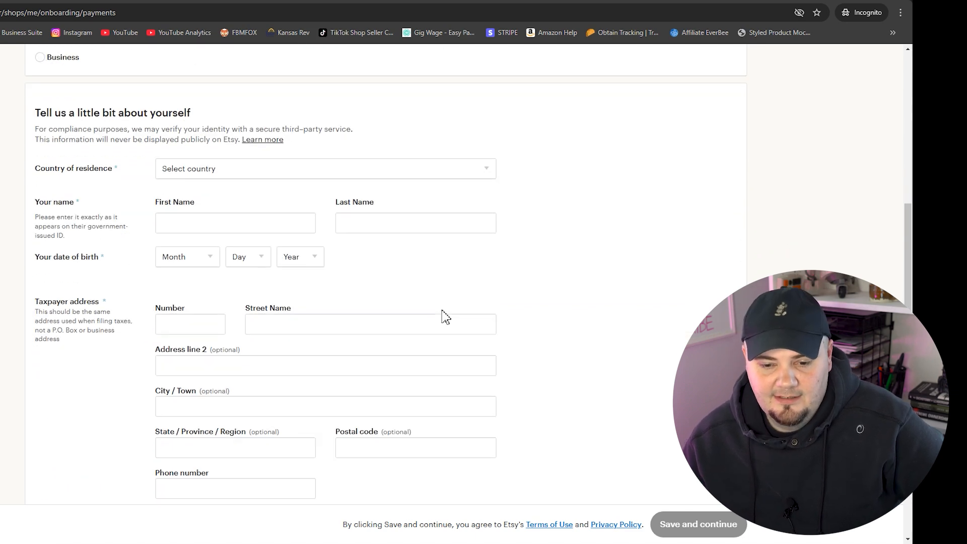
scroll(282, 227, up, 1)
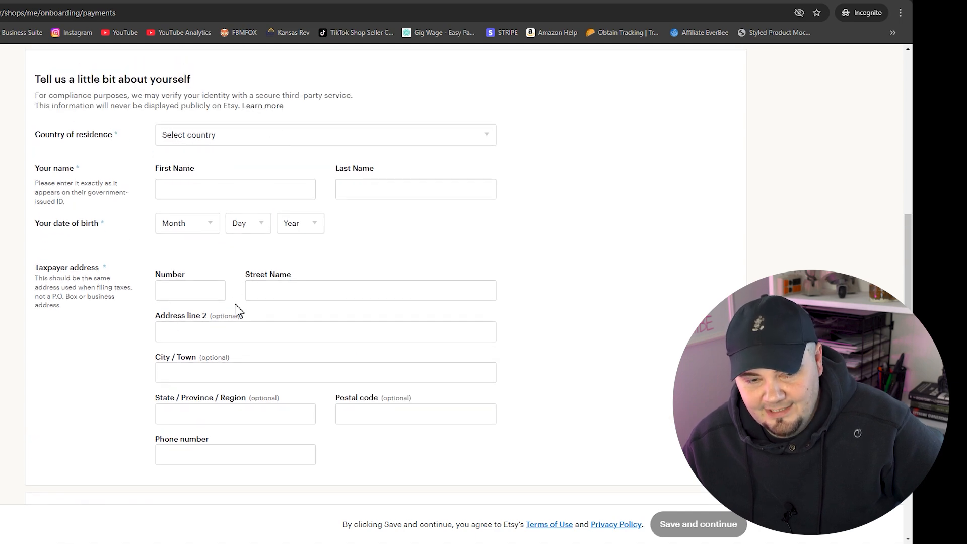
scroll(276, 404, down, 5)
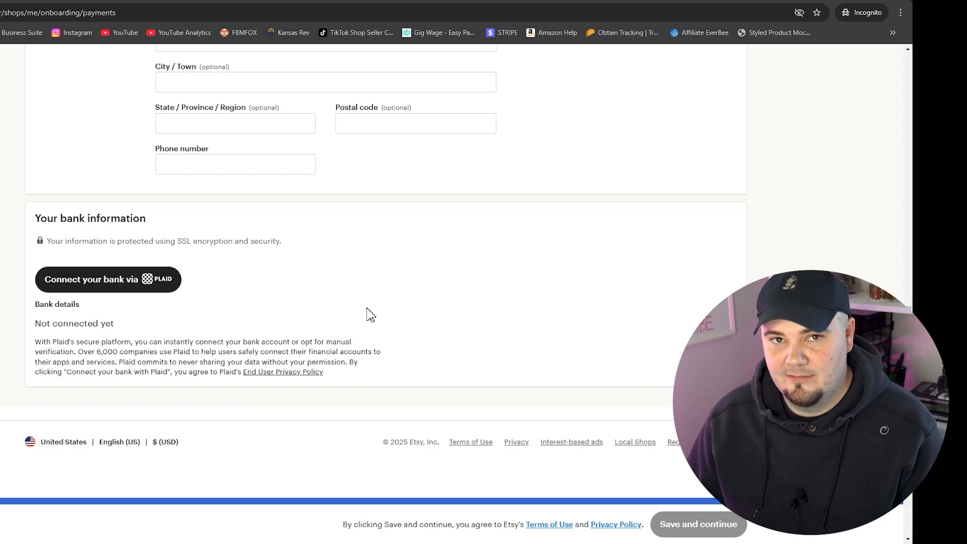
scroll(371, 315, up, 15)
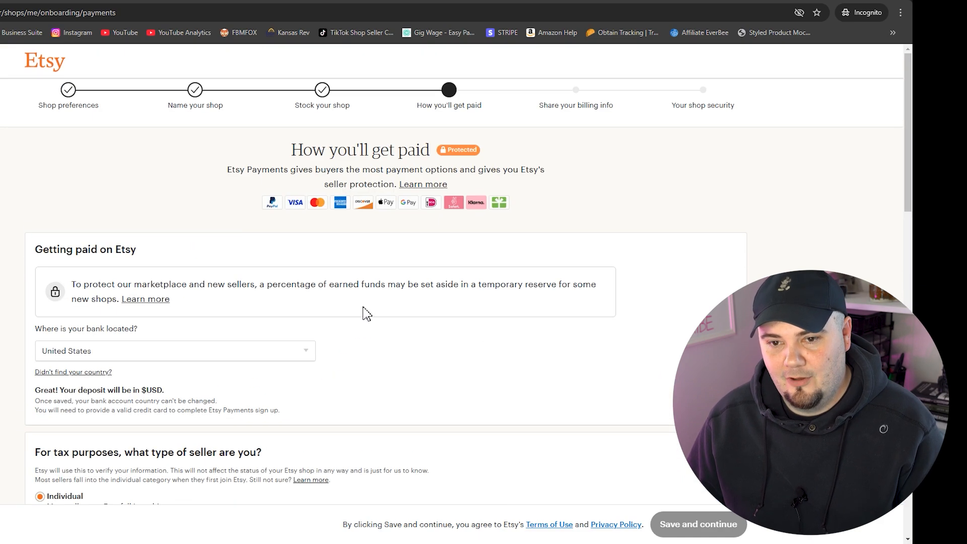
scroll(225, 318, down, 5)
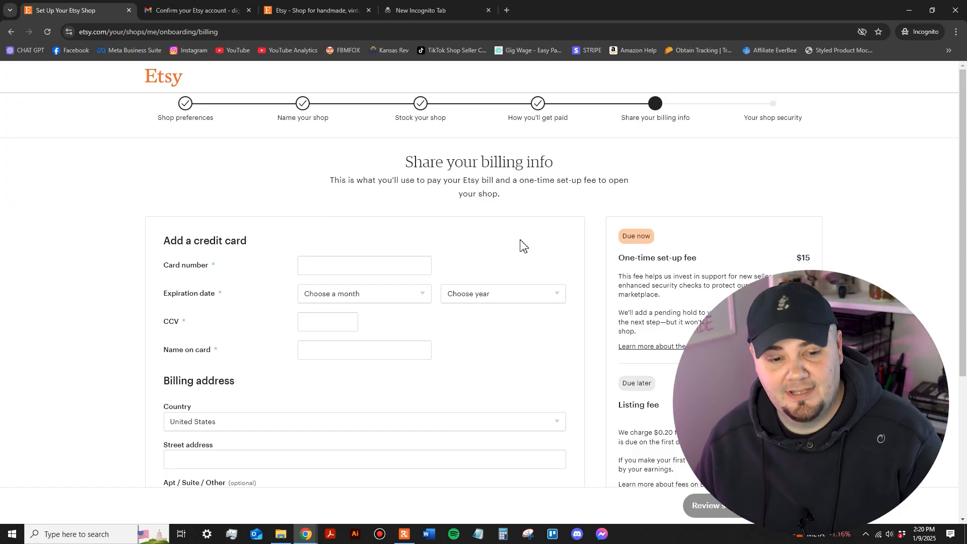
scroll(518, 244, down, 3)
scroll(491, 248, up, 3)
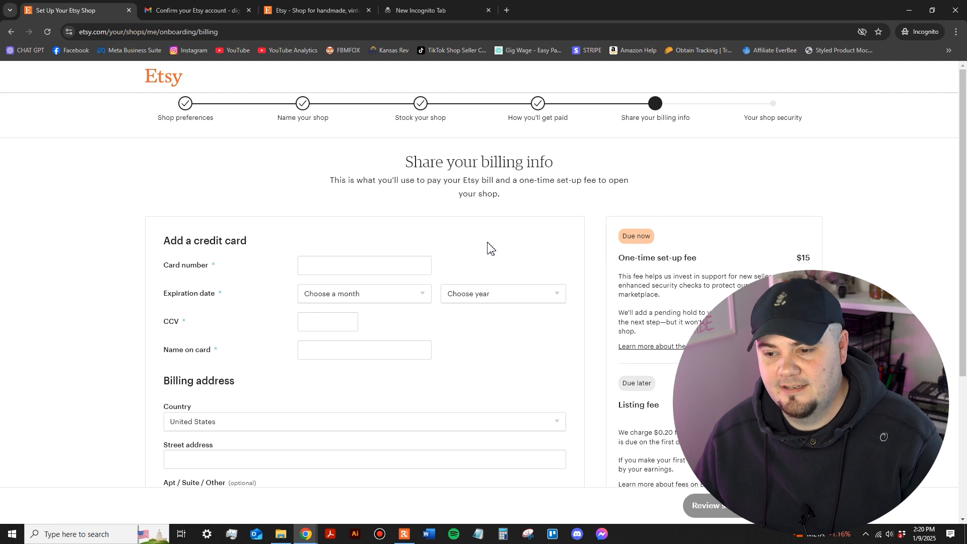
click(339, 258)
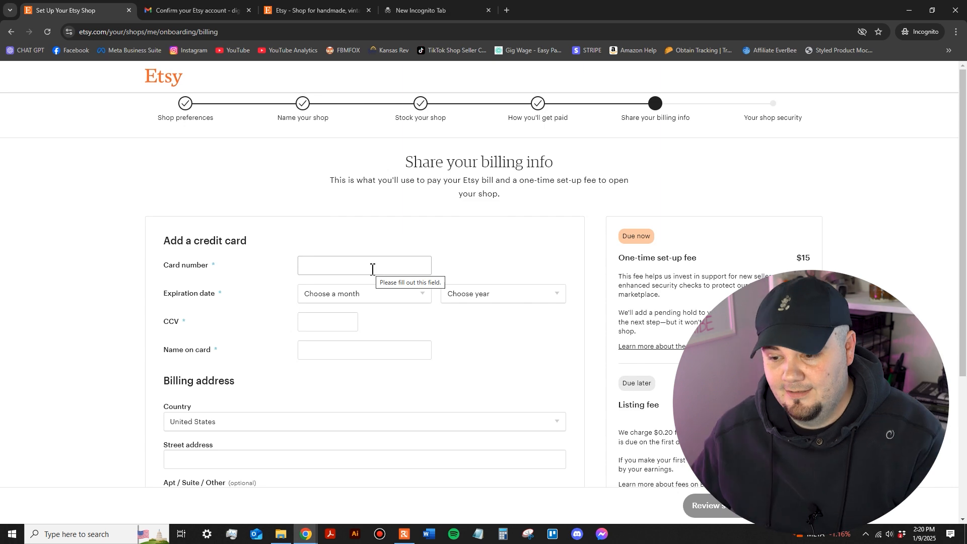
scroll(717, 270, down, 4)
scroll(680, 287, up, 3)
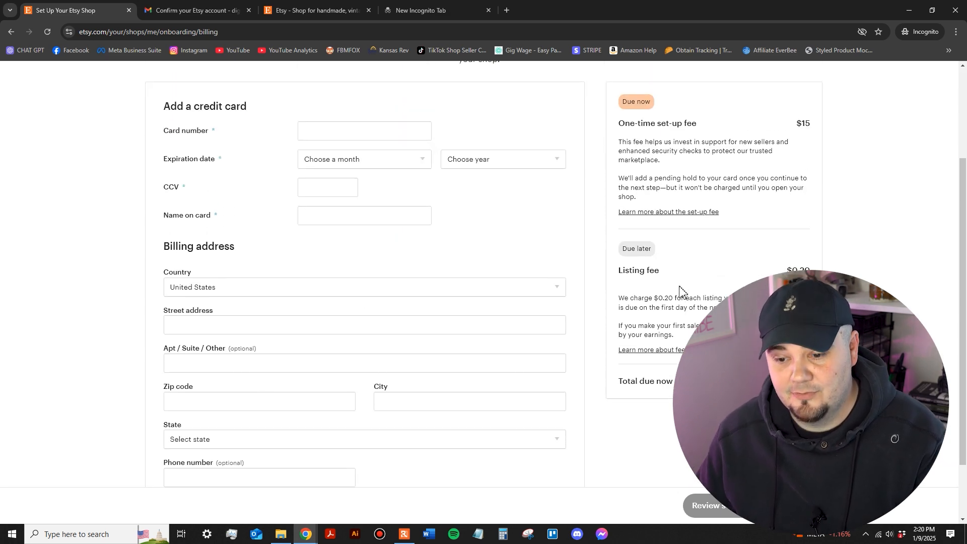